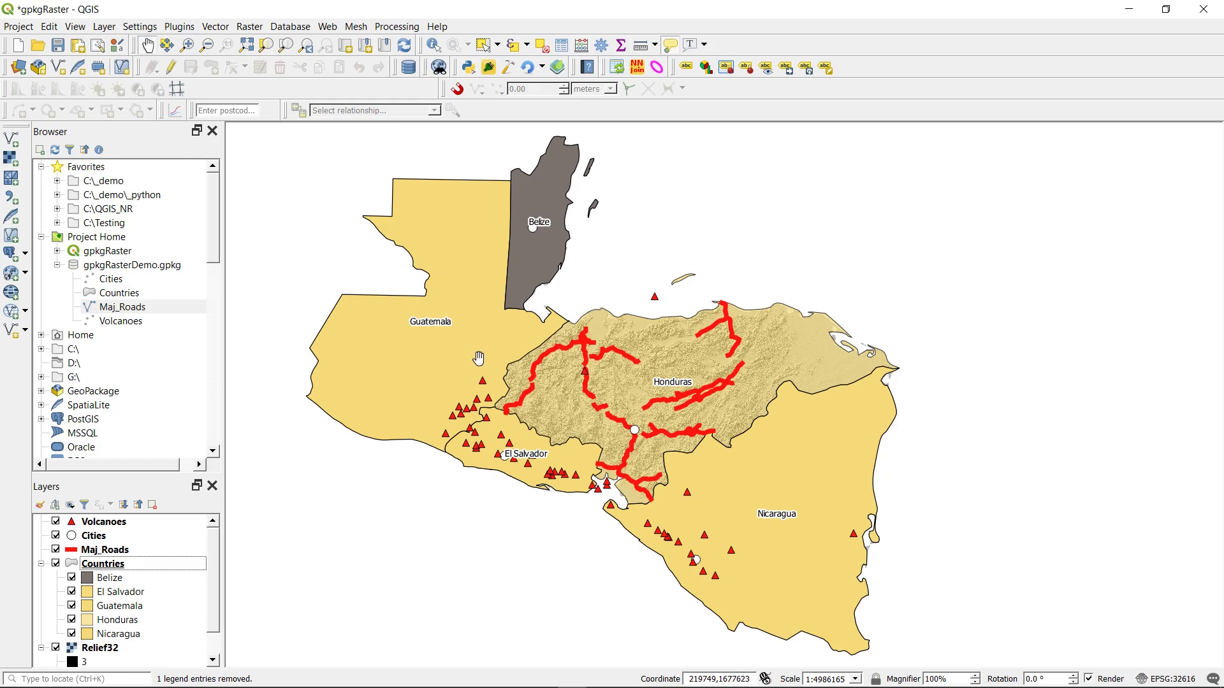
Step: Drag the Relief32 raster onto gpkgRasterDemo.gpkg and refresh the browser to check its contents
{"action": "left_click_drag", "start_coordinate": [463, 383], "coordinate": [479, 378]}
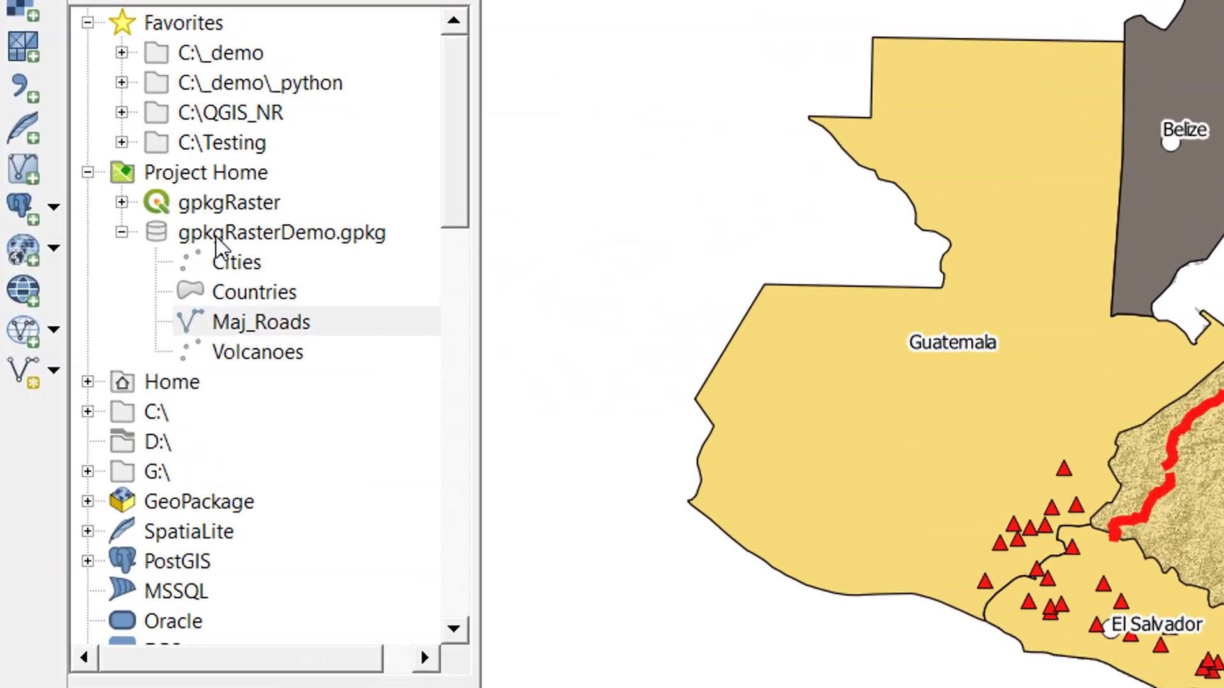
{"action": "left_click", "coordinate": [102, 266]}
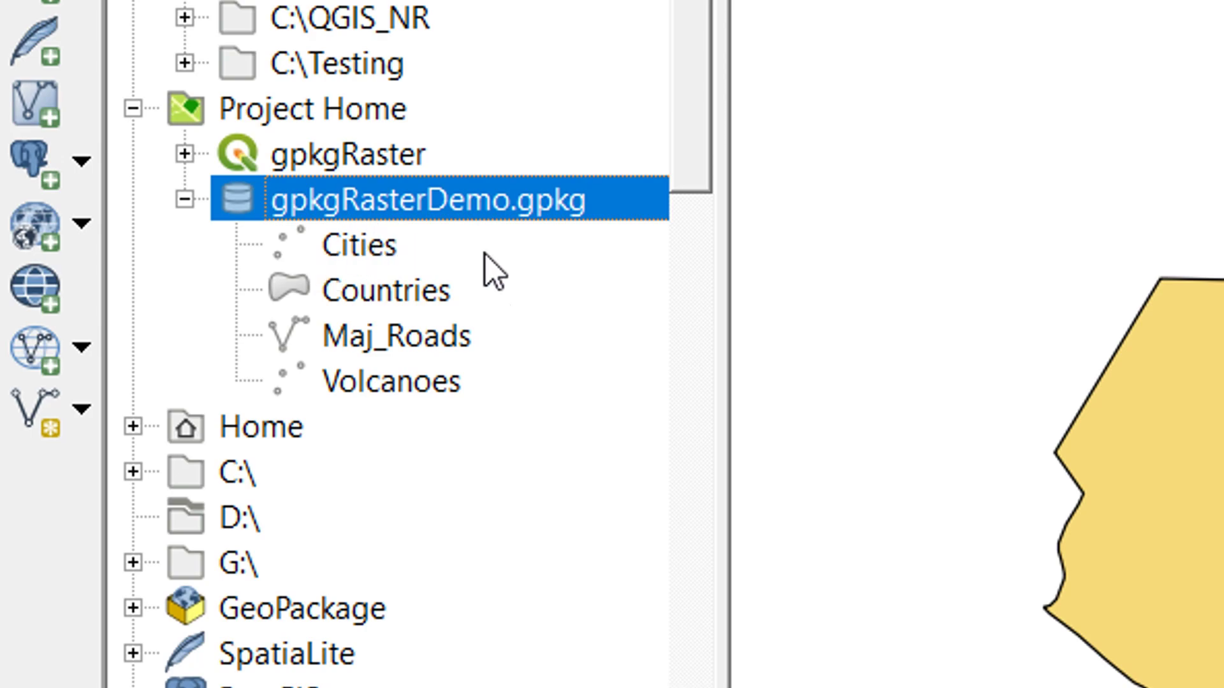
{"action": "left_click_drag", "start_coordinate": [704, 150], "coordinate": [707, 205]}
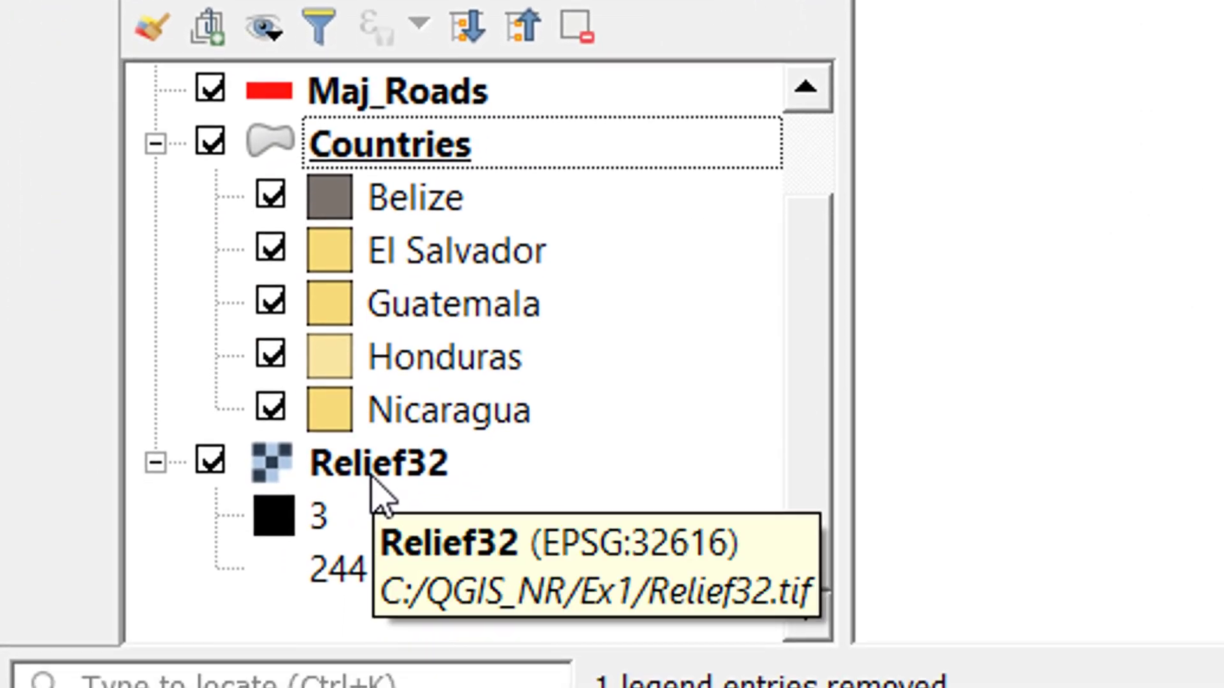
{"action": "left_click", "coordinate": [373, 477]}
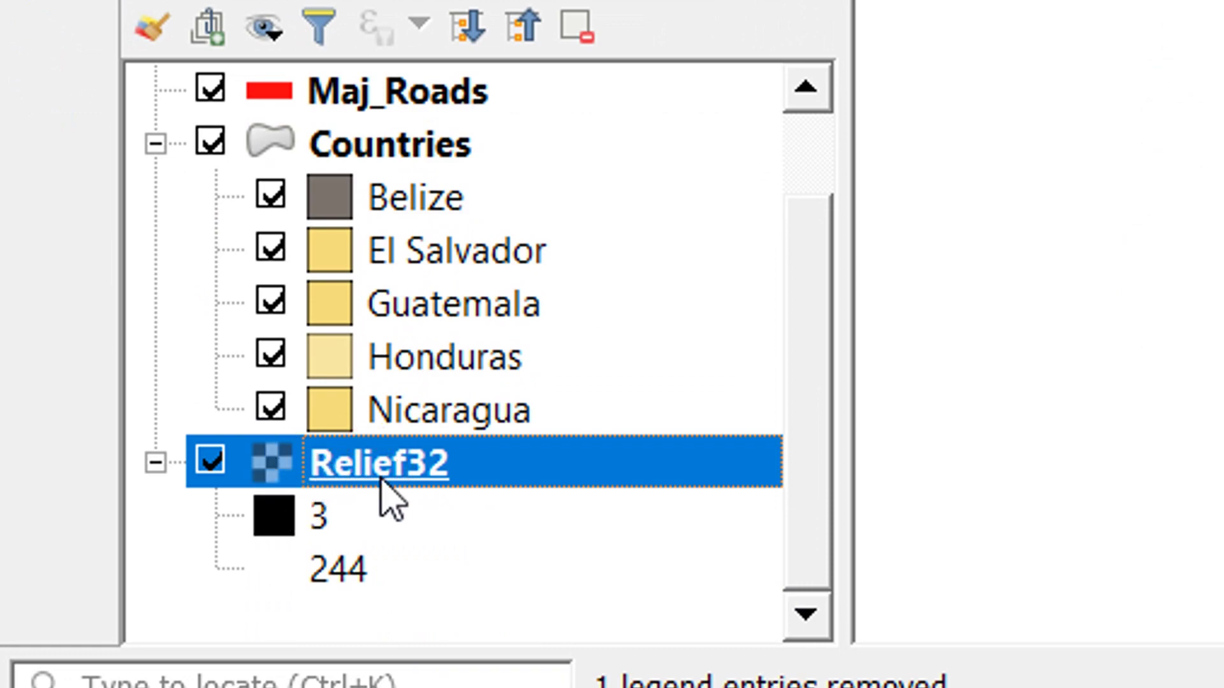
{"action": "mouse_move", "coordinate": [381, 480]}
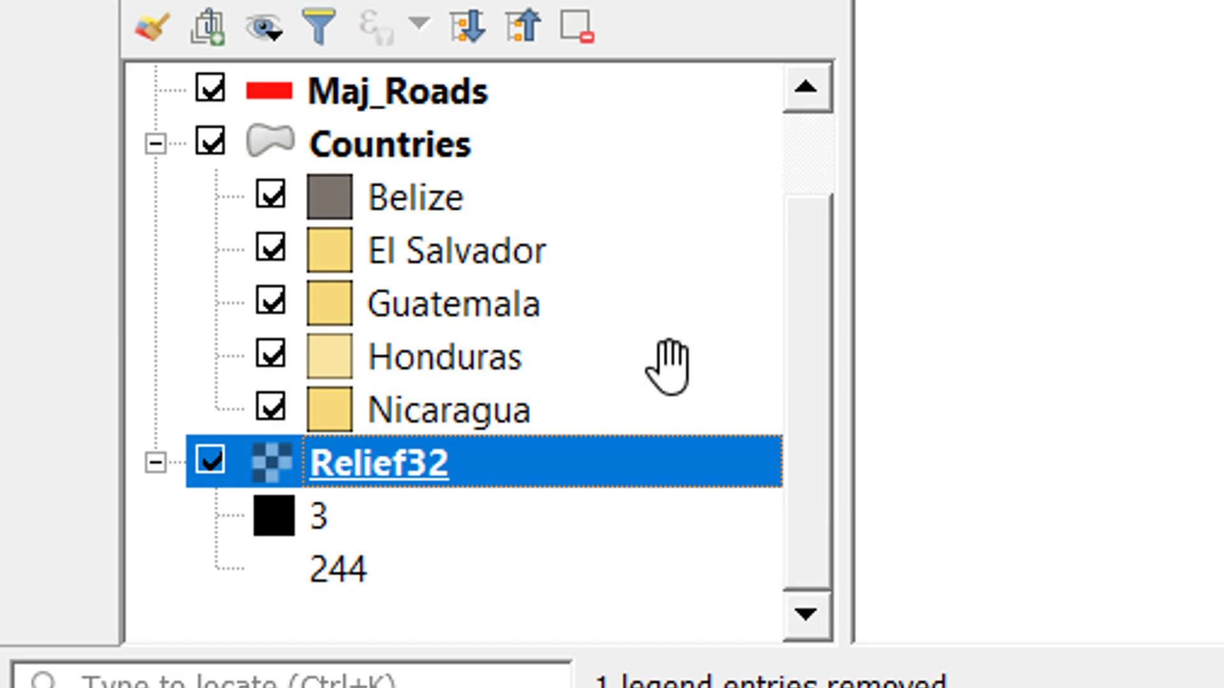
{"action": "left_click", "coordinate": [209, 140]}
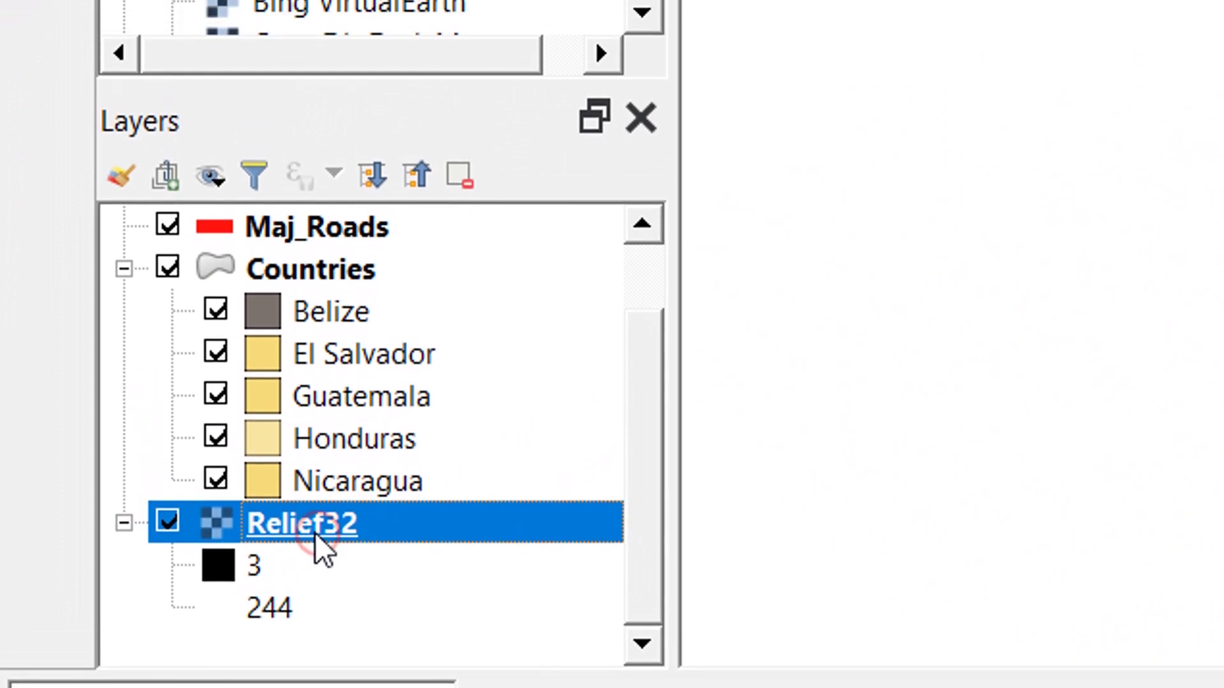
{"action": "left_click_drag", "start_coordinate": [111, 628], "coordinate": [124, 551]}
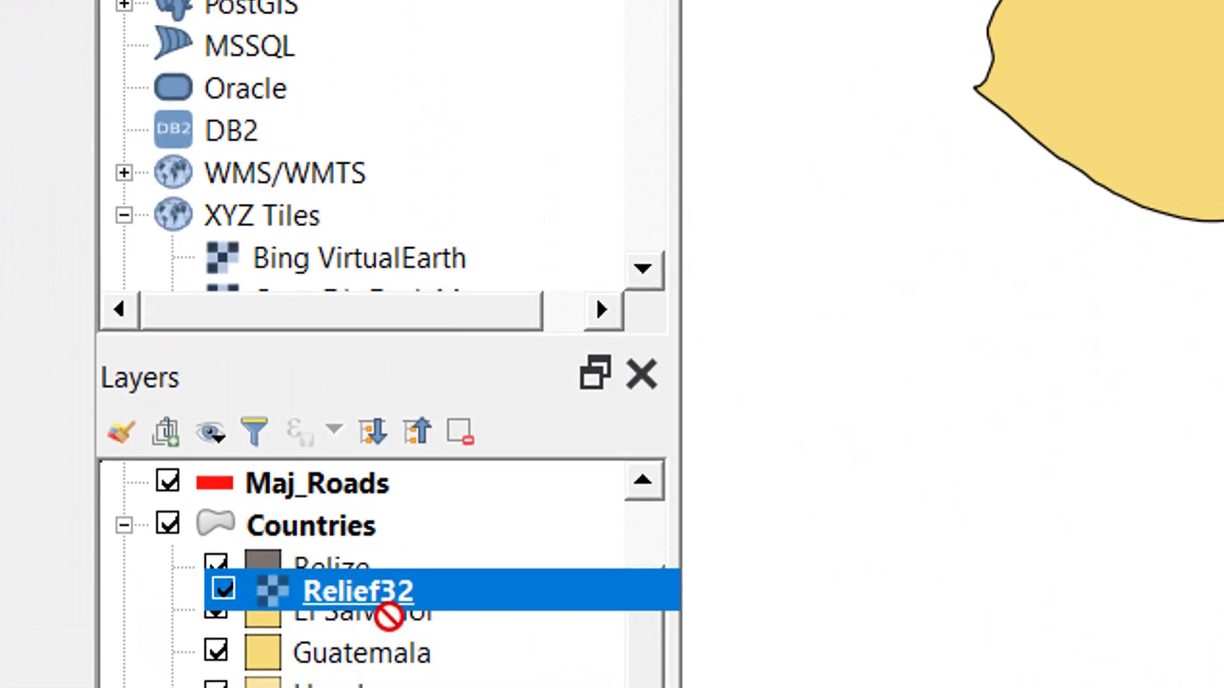
{"action": "left_click_drag", "start_coordinate": [392, 600], "coordinate": [403, 91]}
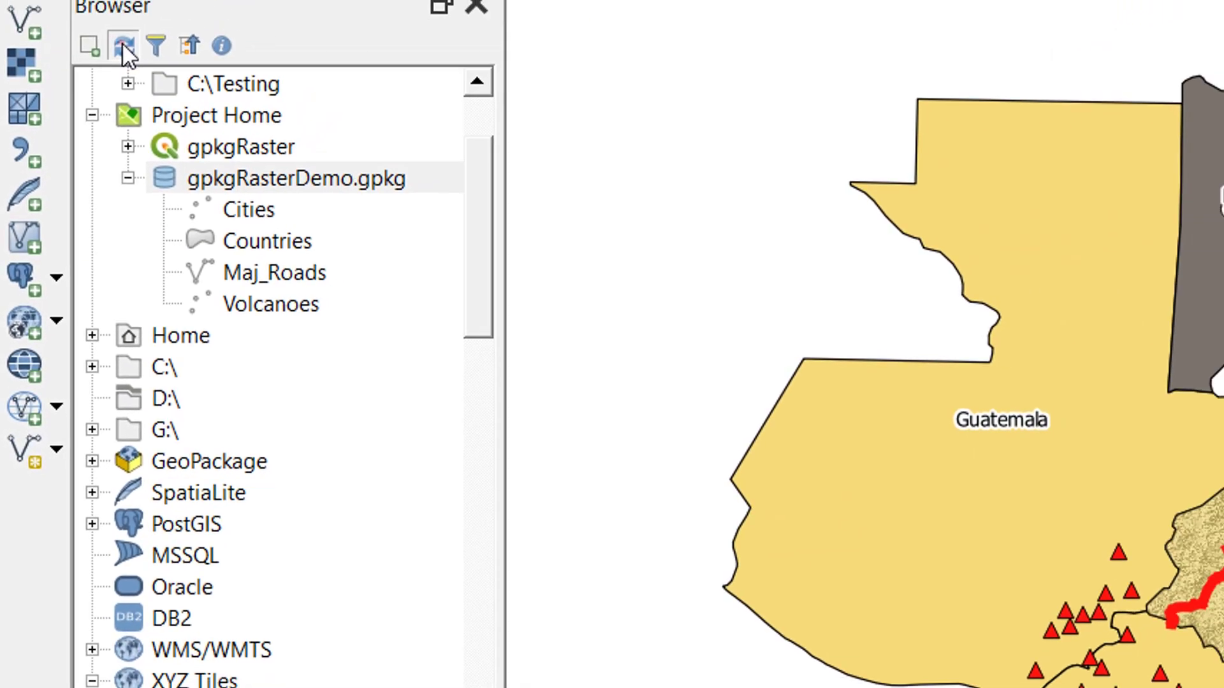
{"action": "left_click", "coordinate": [121, 49]}
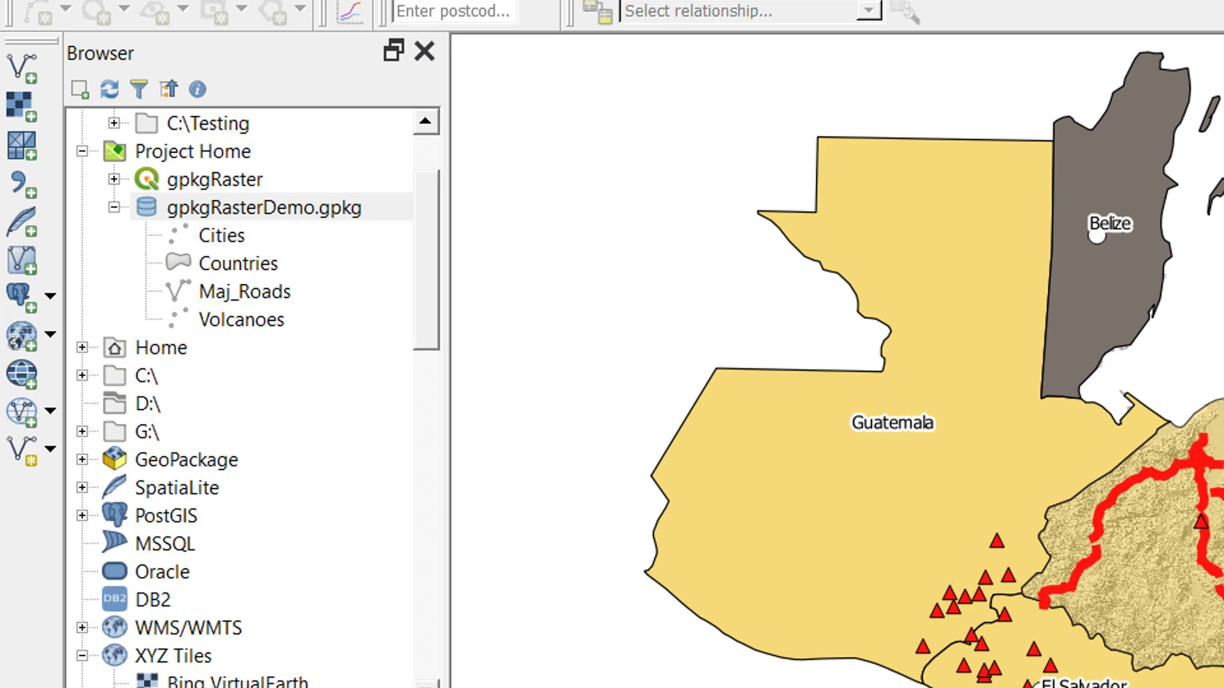
Step: Start a Save As export of Relief32 in GeoPackage format targeting gpkgRasterDemo.gpkg
{"action": "right_click", "coordinate": [215, 687]}
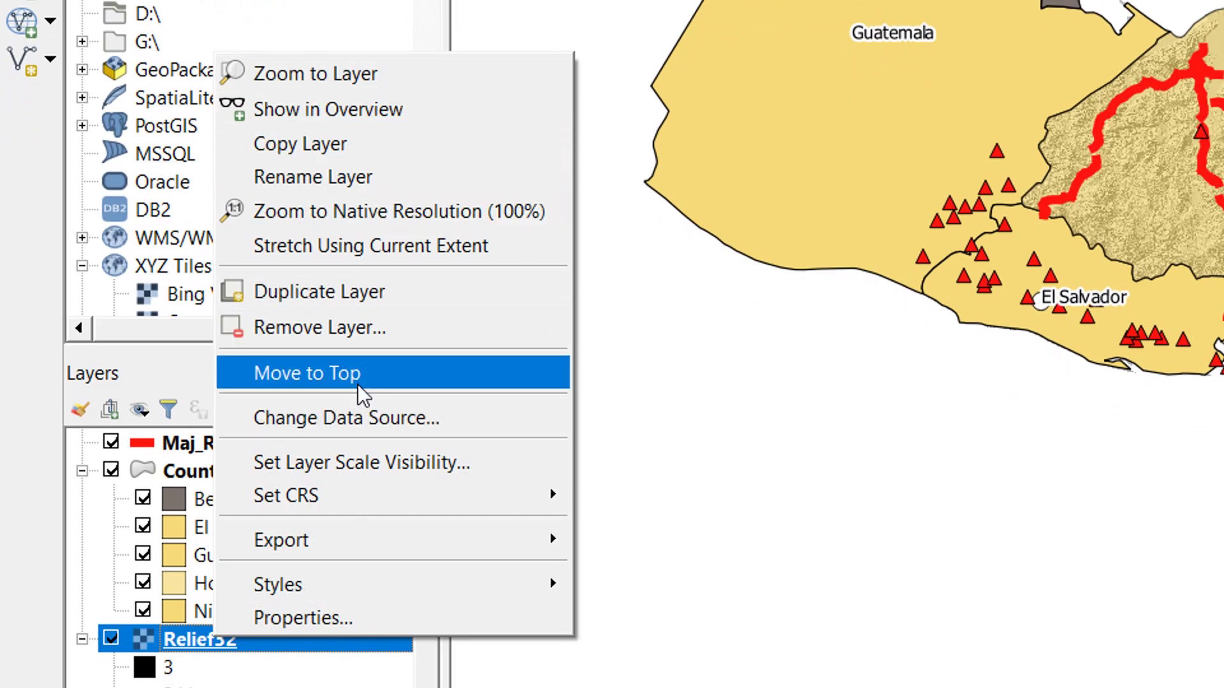
{"action": "mouse_move", "coordinate": [450, 538]}
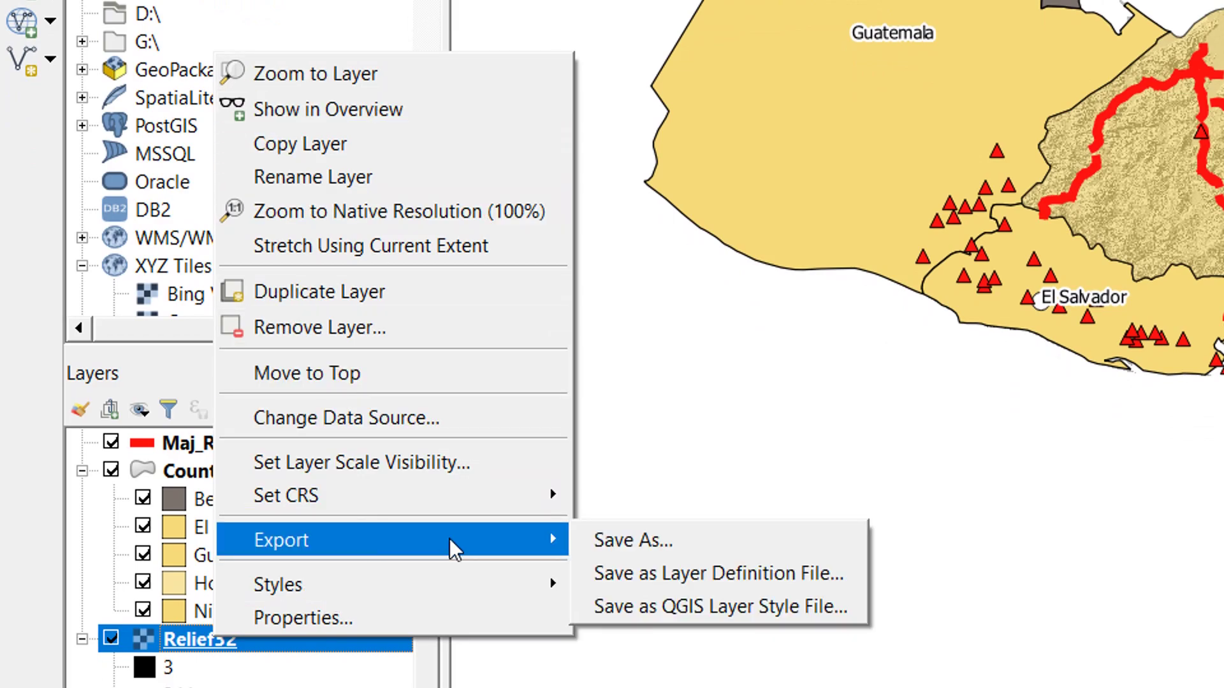
{"action": "left_click", "coordinate": [633, 537]}
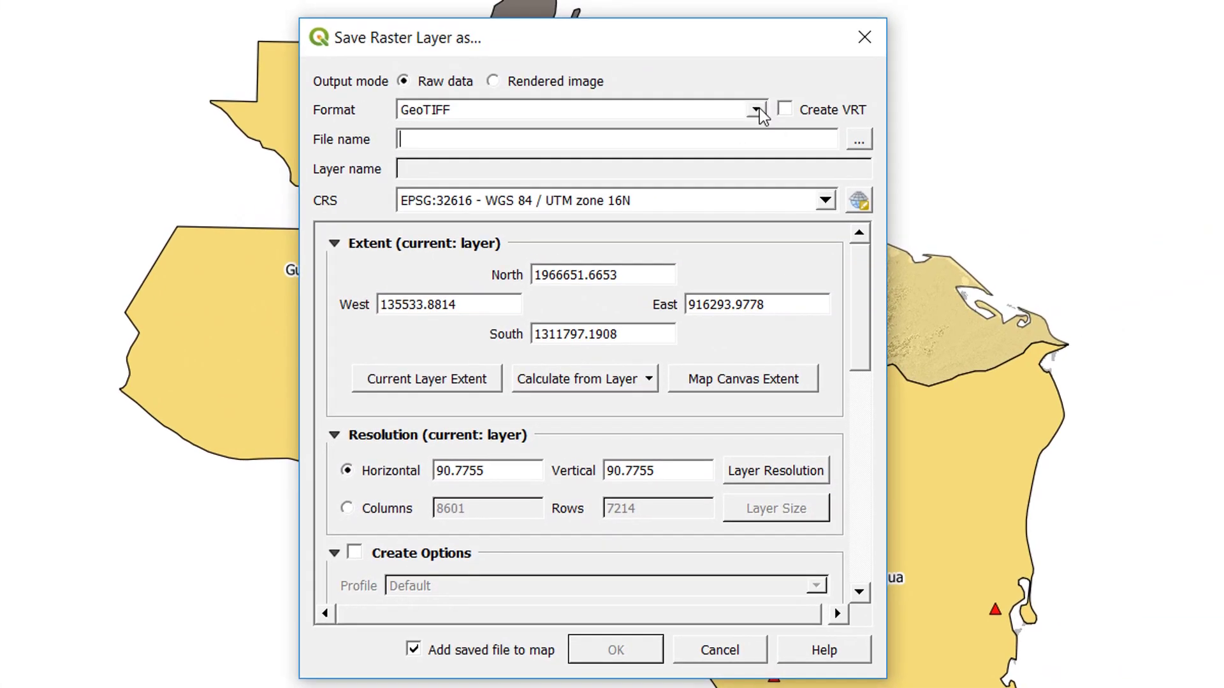
{"action": "left_click", "coordinate": [757, 109]}
{"action": "left_click", "coordinate": [704, 147]}
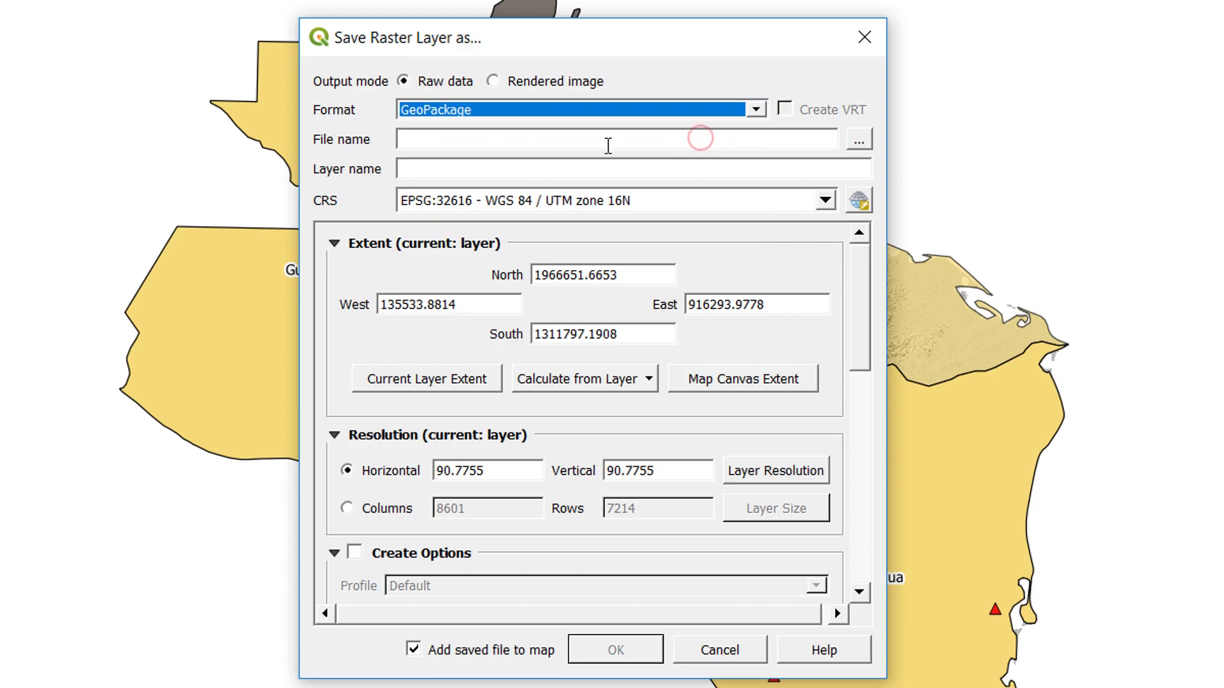
{"action": "left_click", "coordinate": [861, 144]}
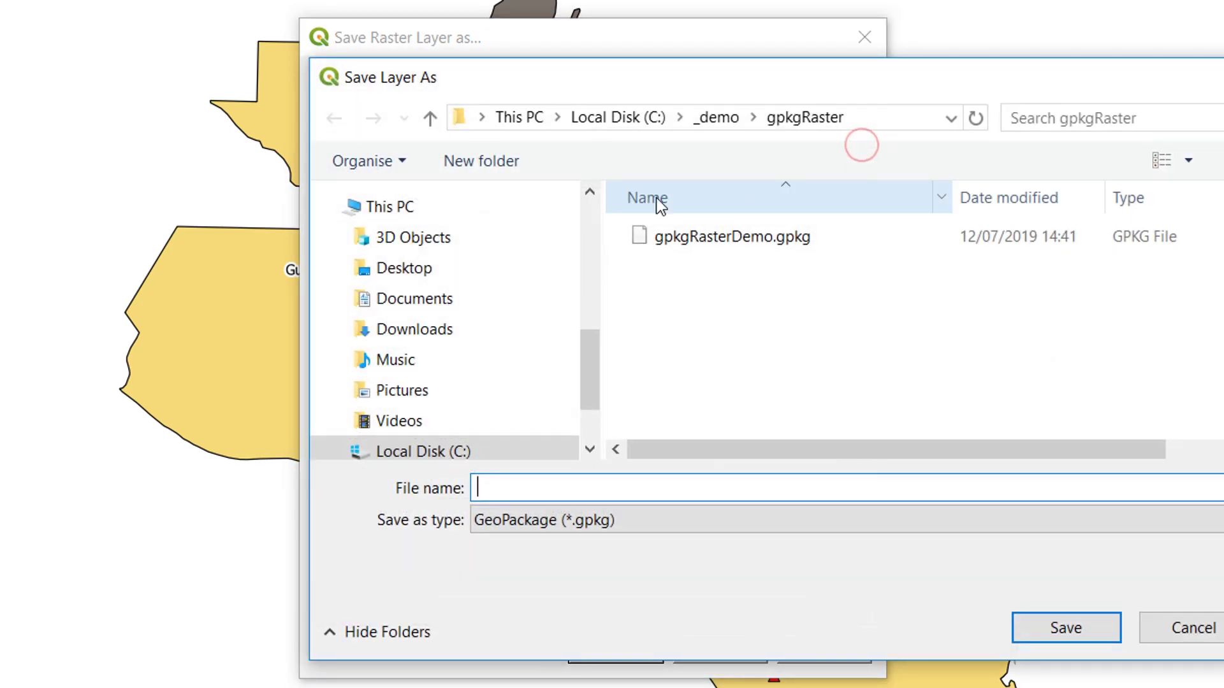
{"action": "left_click", "coordinate": [730, 241]}
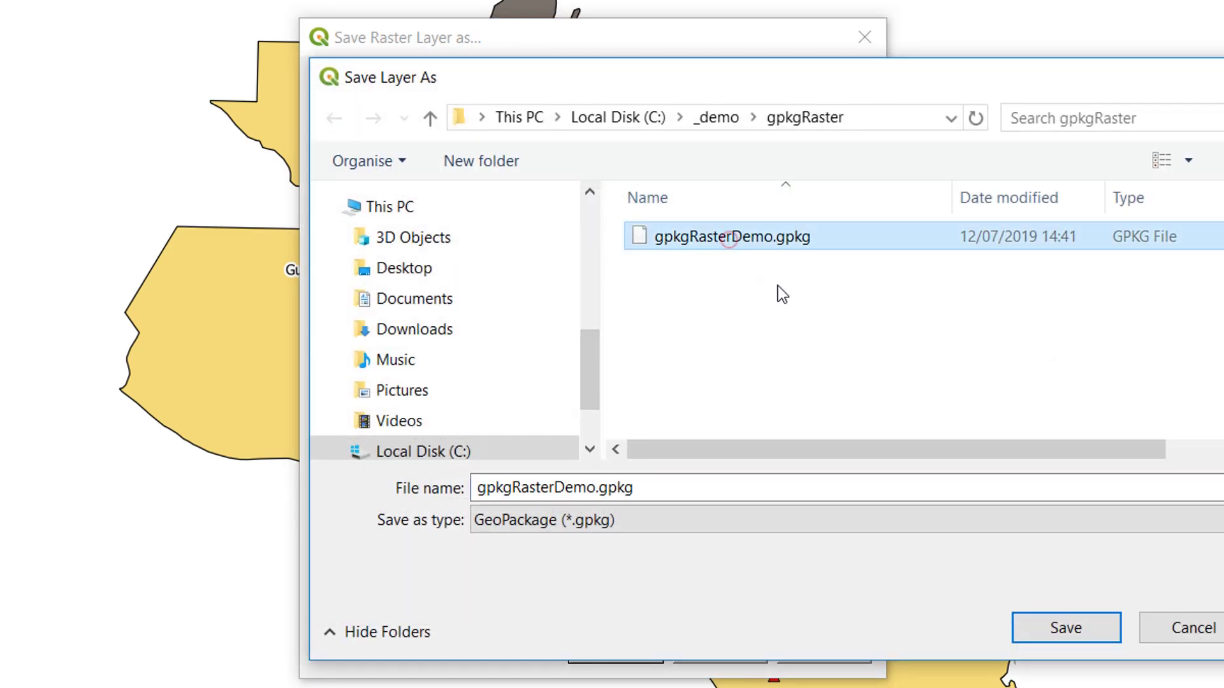
{"action": "left_click", "coordinate": [1079, 630]}
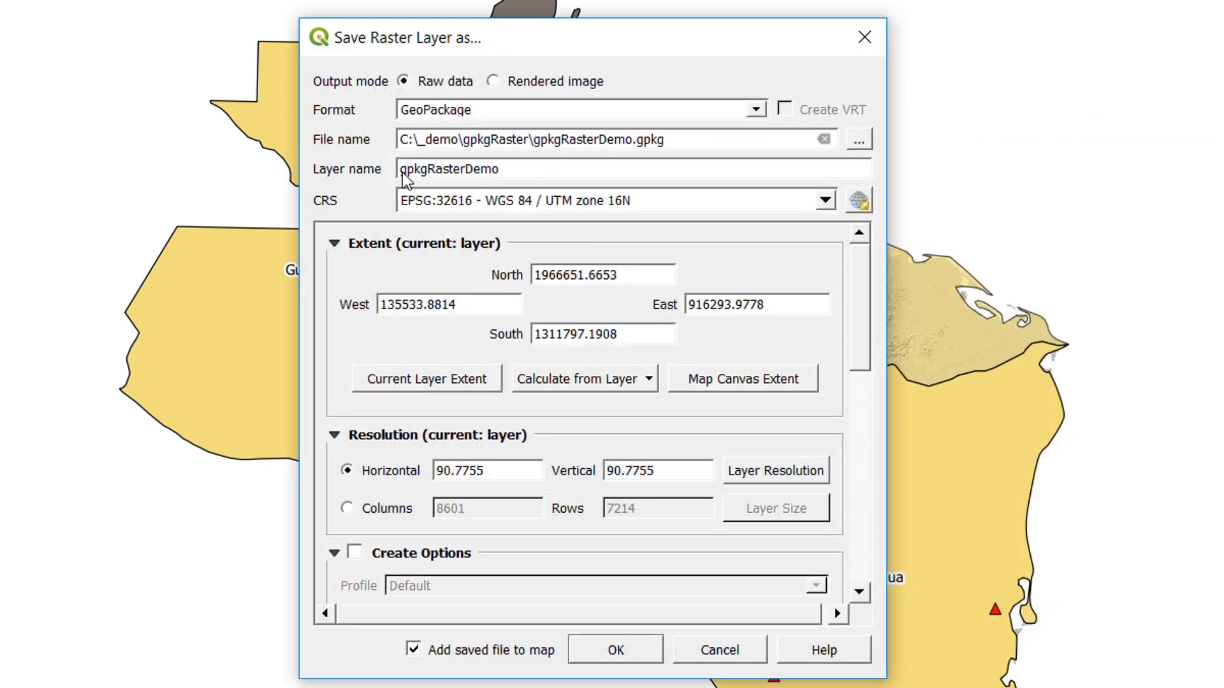
Step: Set the layer name to elevation and run the save
{"action": "double_click", "coordinate": [510, 168]}
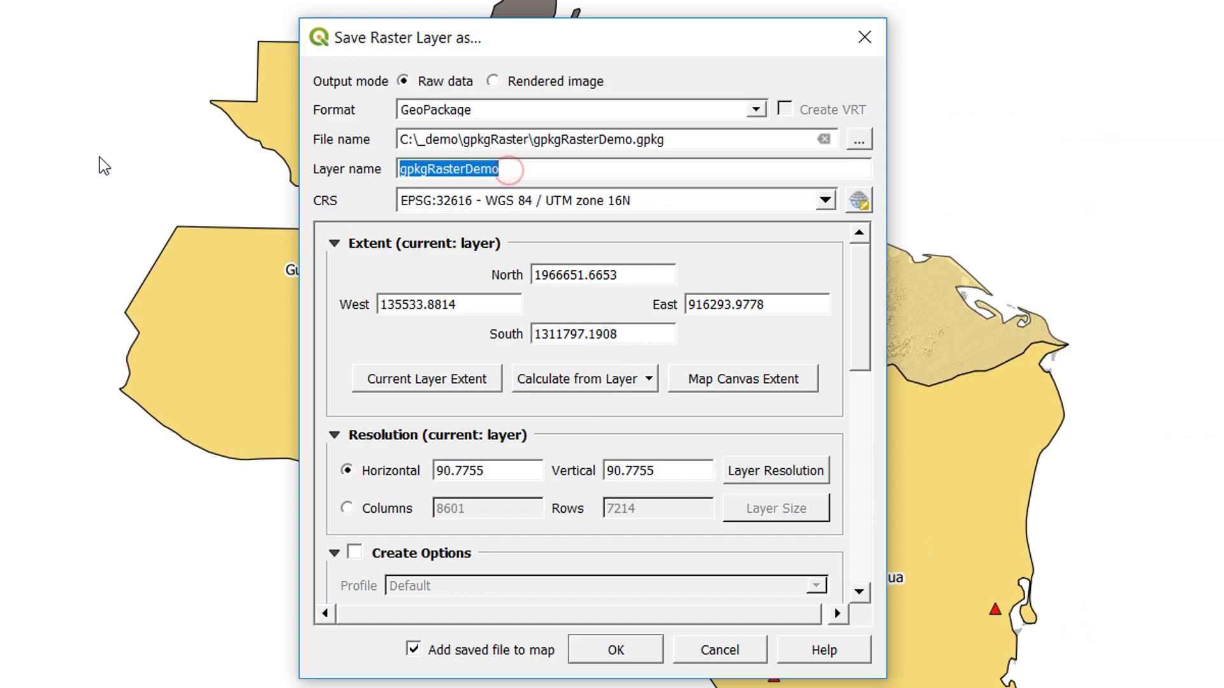
{"action": "key", "text": "BackSpace"}
{"action": "type", "text": "elevation"}
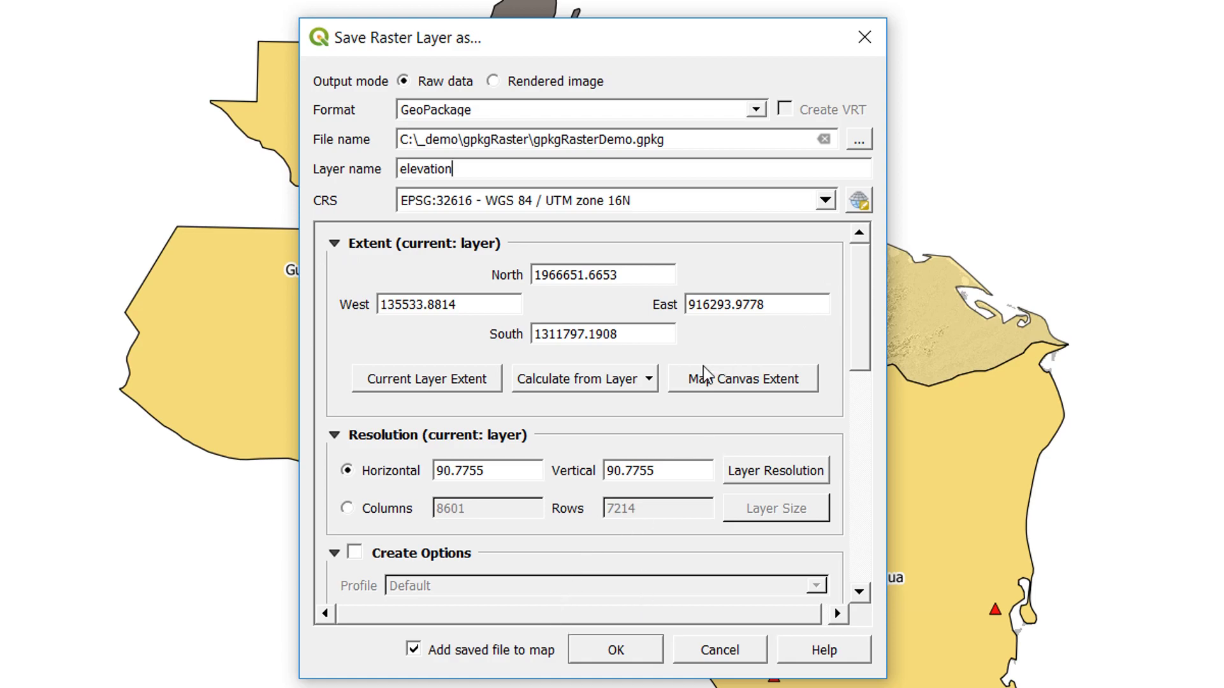
{"action": "left_click_drag", "start_coordinate": [859, 314], "coordinate": [861, 546]}
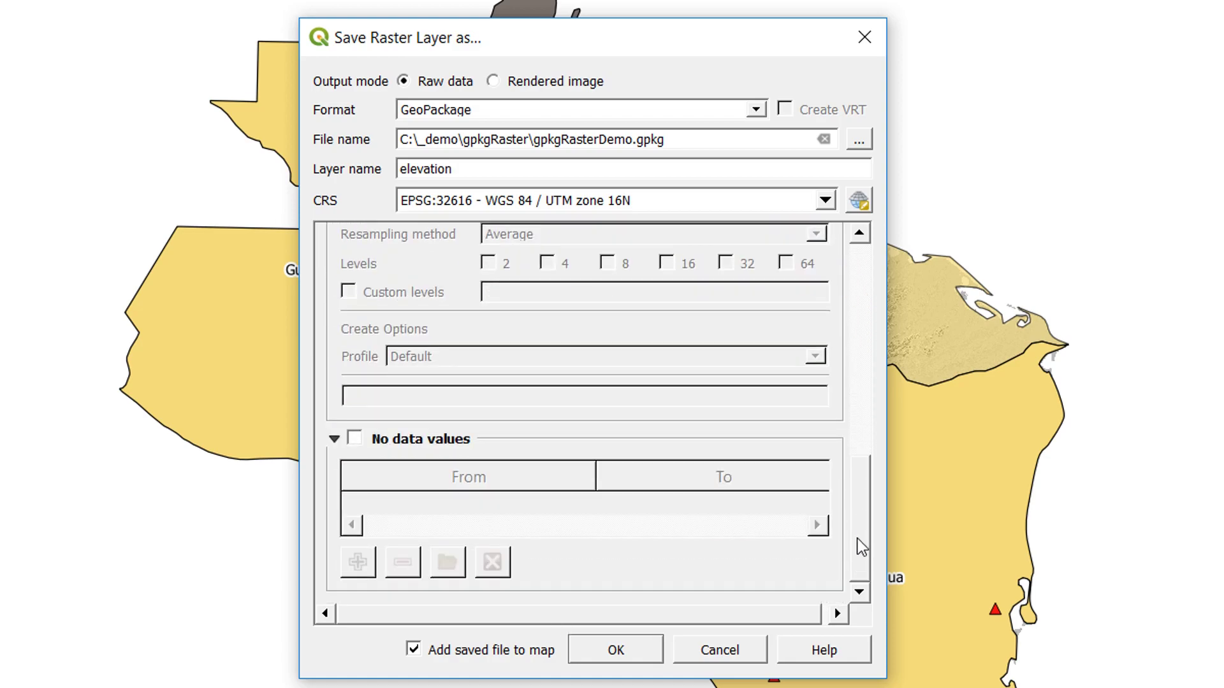
{"action": "left_click", "coordinate": [616, 656]}
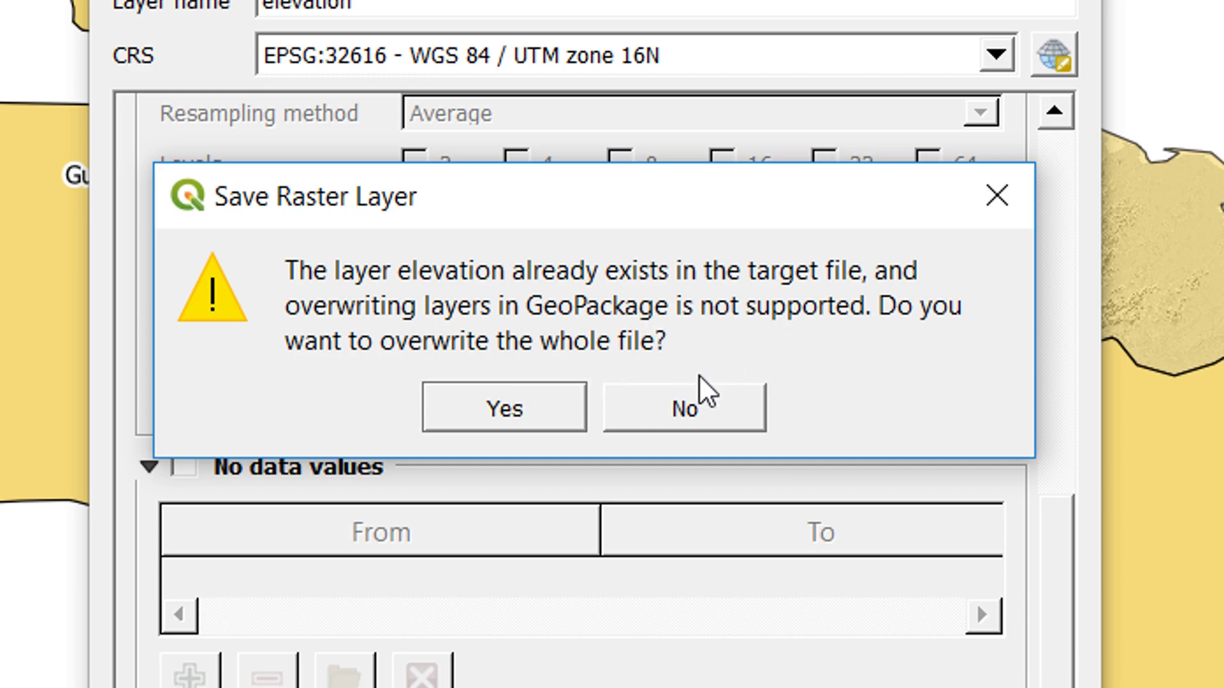
Step: Answer No to overwriting gpkgRasterDemo.gpkg and close the raster save dialog without exporting
{"action": "left_click", "coordinate": [690, 411]}
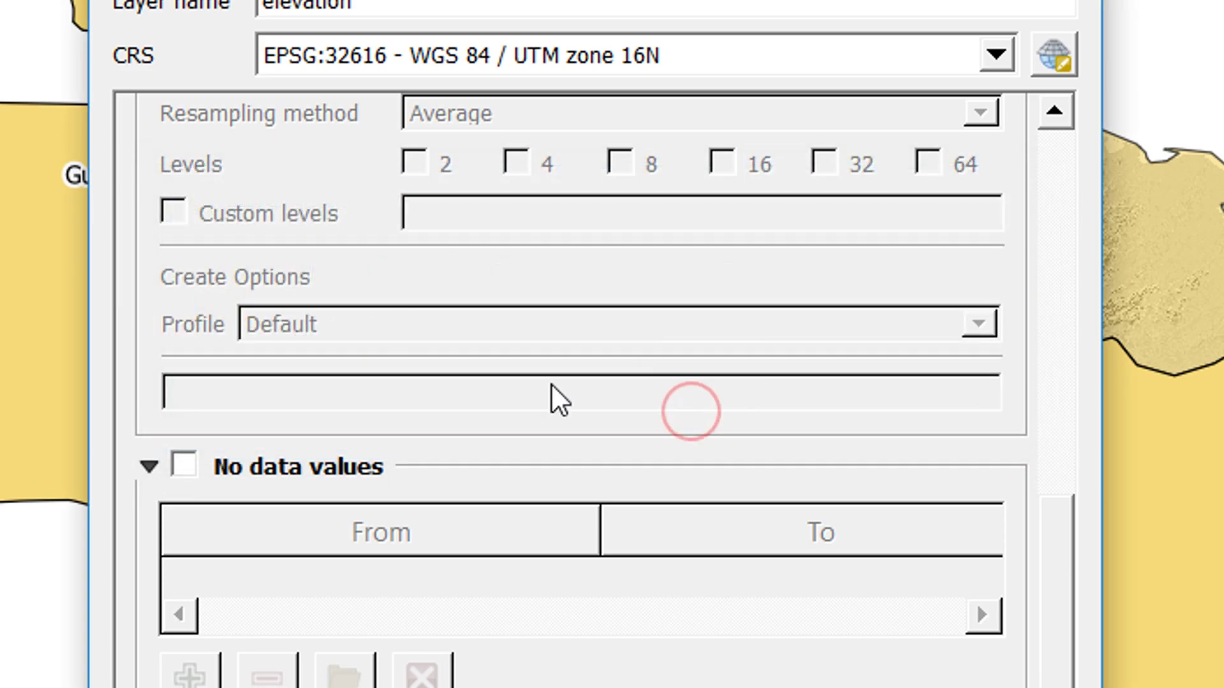
{"action": "left_click_drag", "start_coordinate": [1065, 573], "coordinate": [1065, 204]}
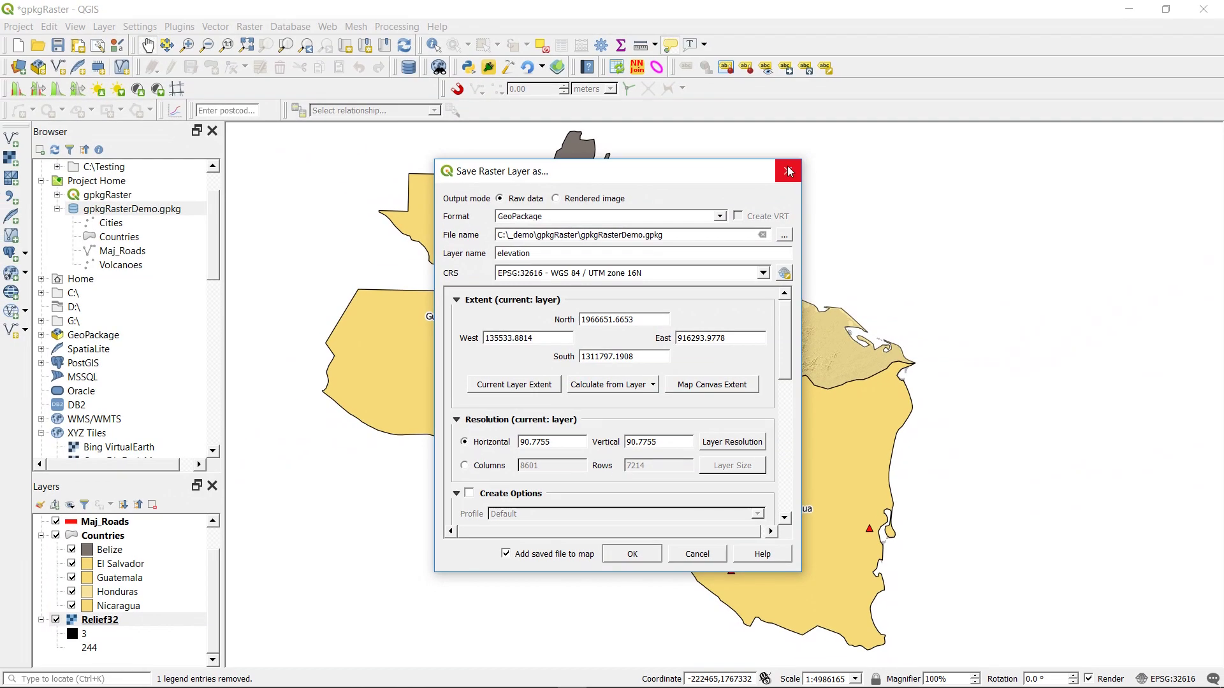
{"action": "left_click", "coordinate": [789, 171]}
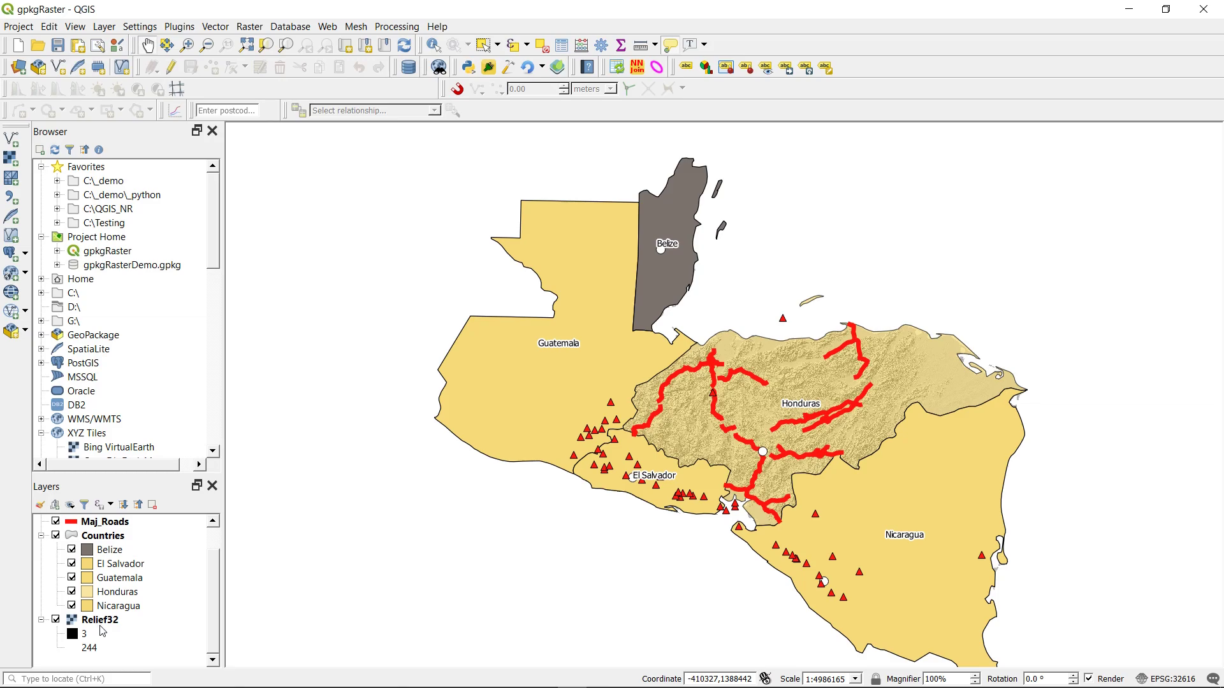
Step: Select the Relief32 layer in the Layers panel
{"action": "left_click", "coordinate": [108, 620]}
Step: Start a Save As export of Relief32 with GeoPackage as the output format
{"action": "right_click", "coordinate": [113, 620]}
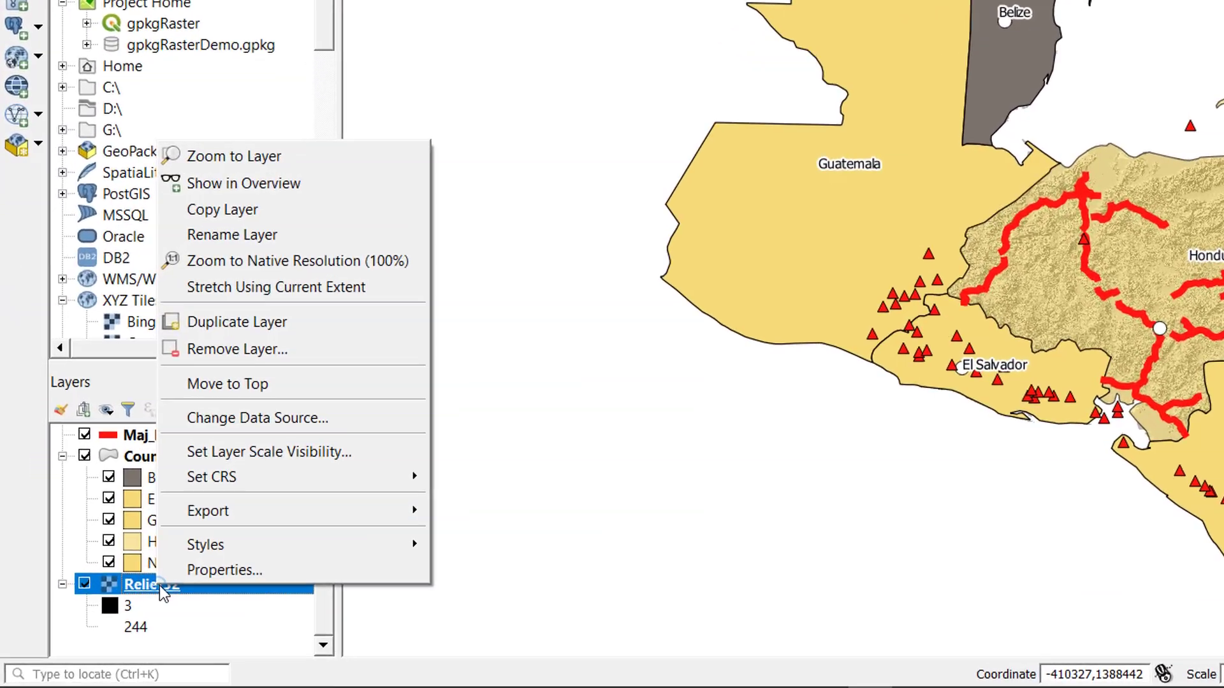
{"action": "mouse_move", "coordinate": [283, 511]}
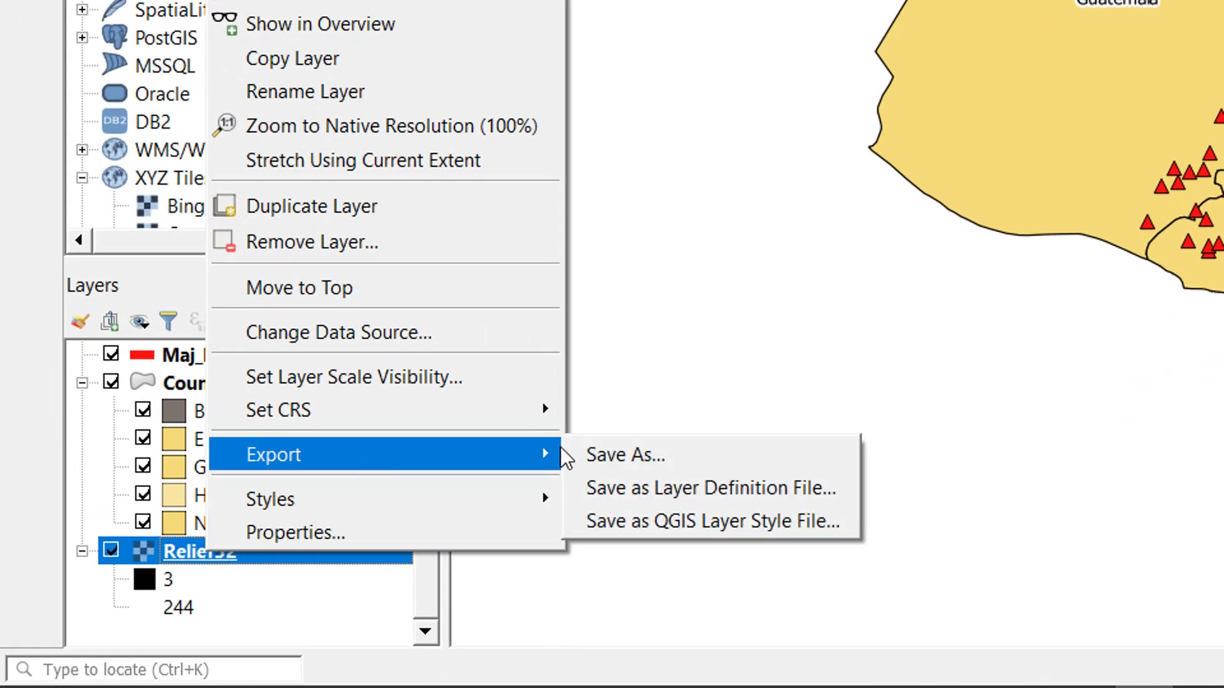
{"action": "left_click", "coordinate": [640, 453]}
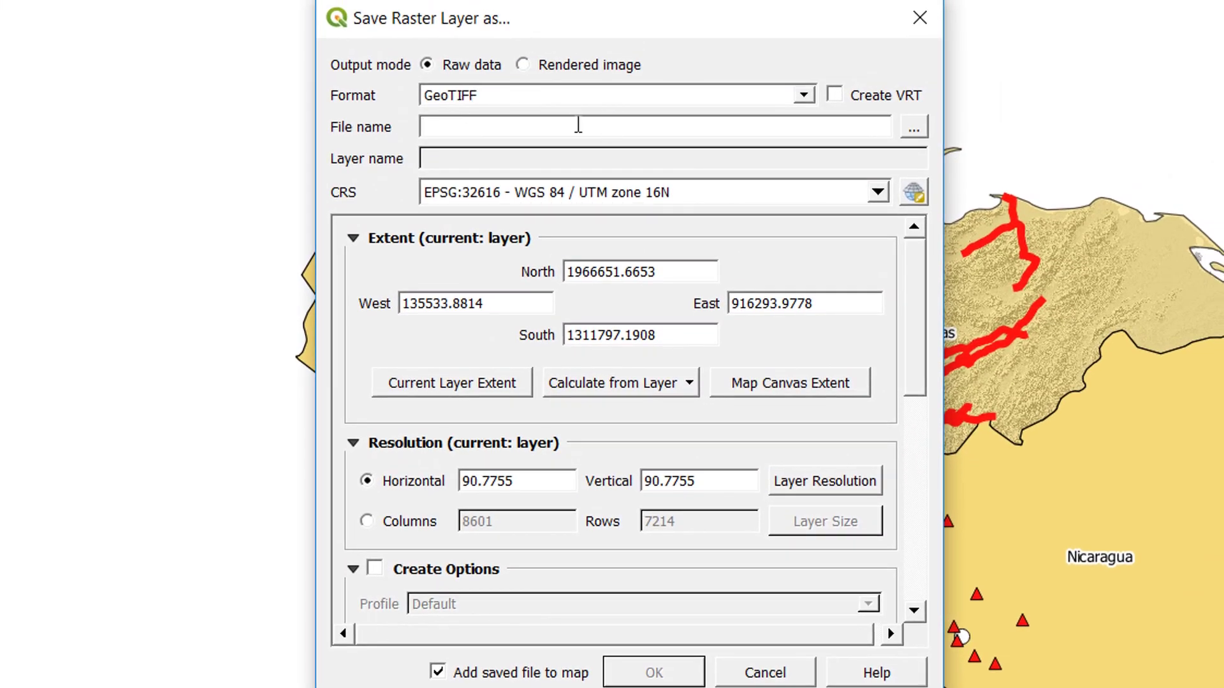
{"action": "left_click", "coordinate": [804, 96]}
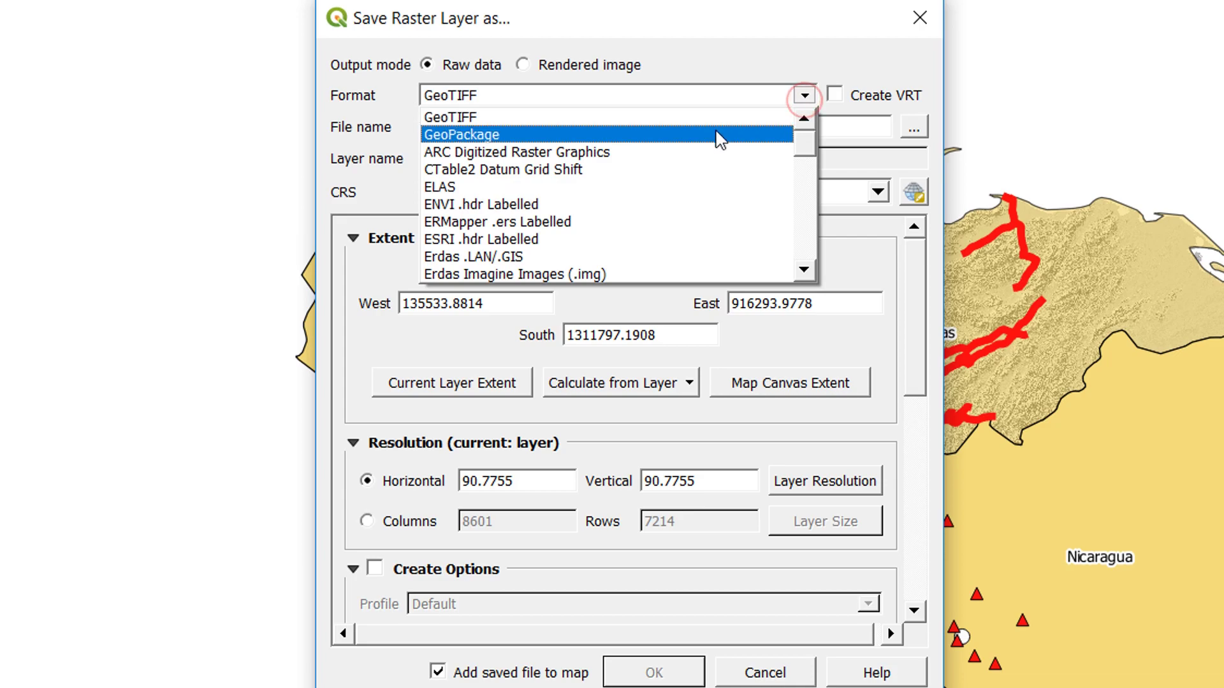
{"action": "left_click", "coordinate": [714, 129]}
Step: Name the output file gpkgRasterFix.gpkg in the gpkgRaster folder
{"action": "left_click", "coordinate": [914, 129]}
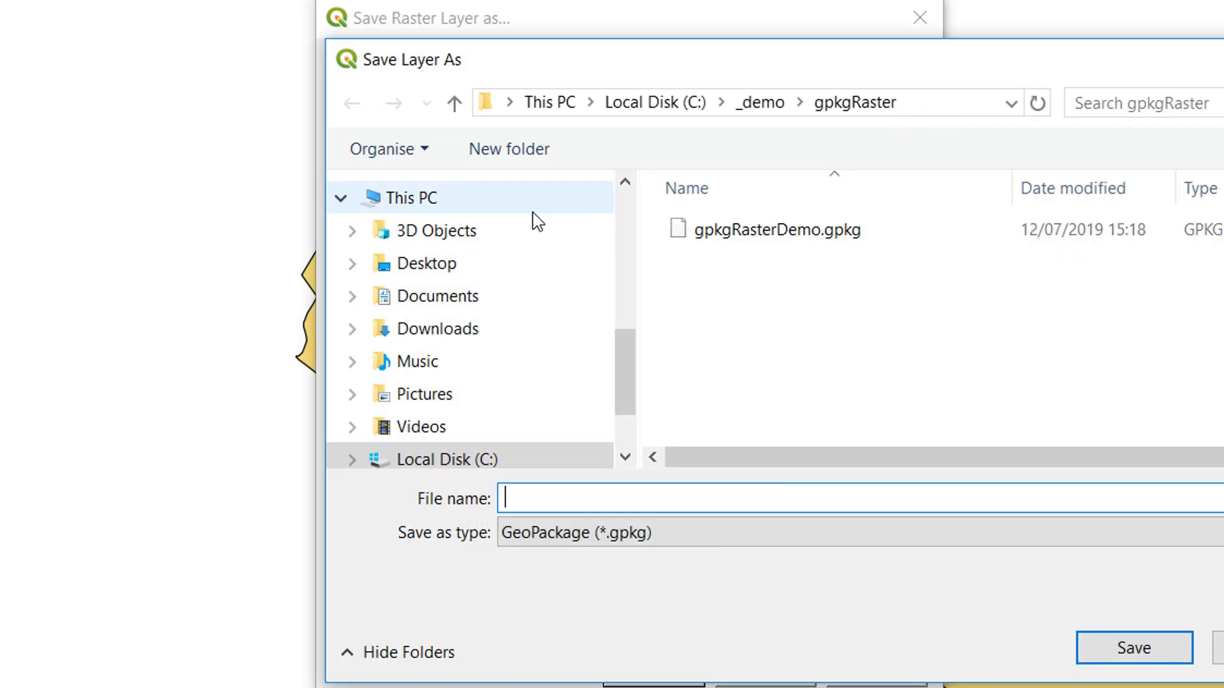
{"action": "left_click", "coordinate": [785, 231]}
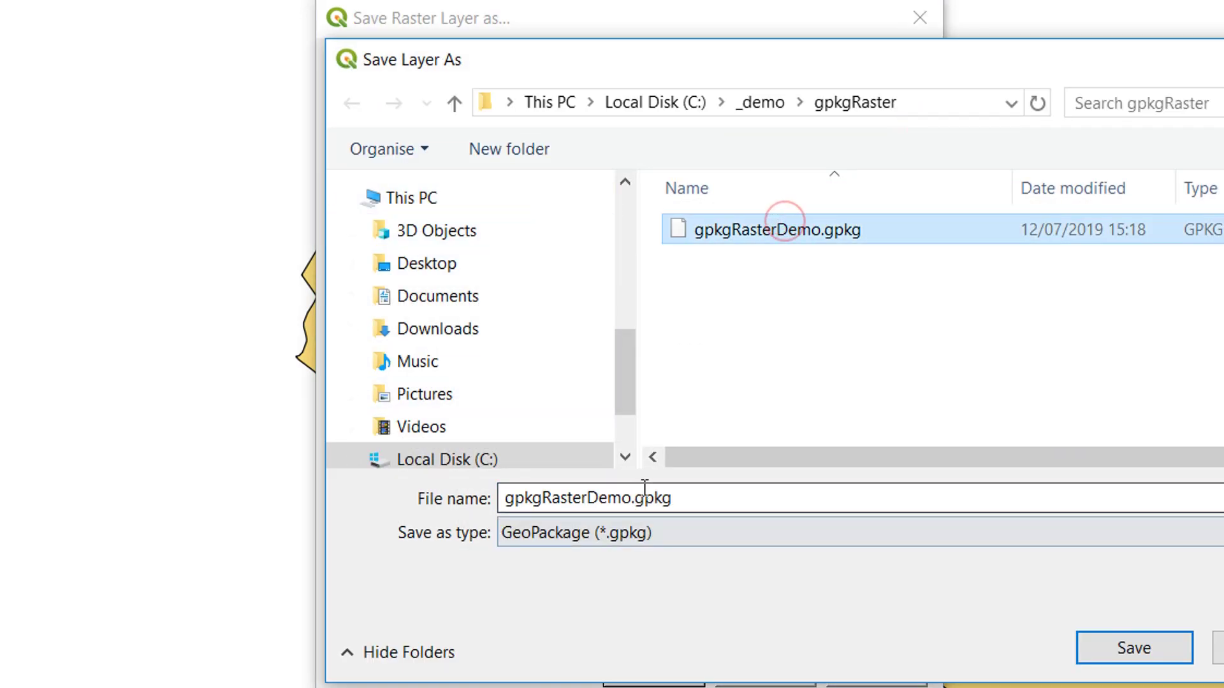
{"action": "double_click", "coordinate": [631, 499]}
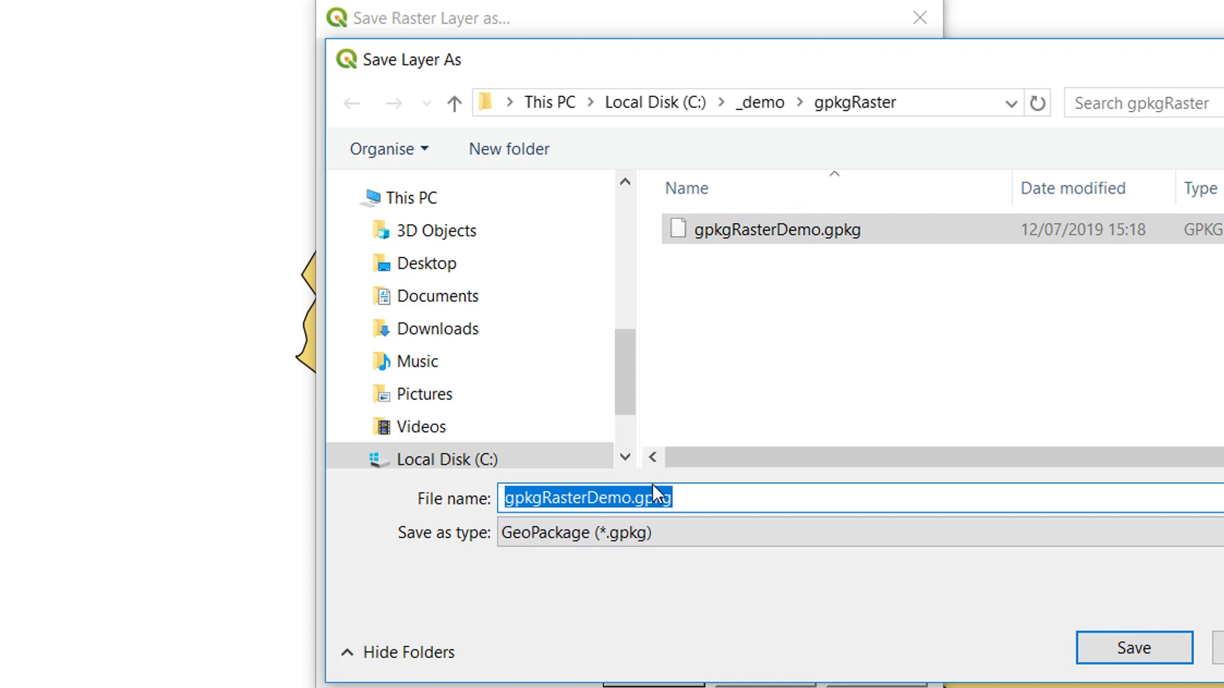
{"action": "left_click", "coordinate": [632, 498]}
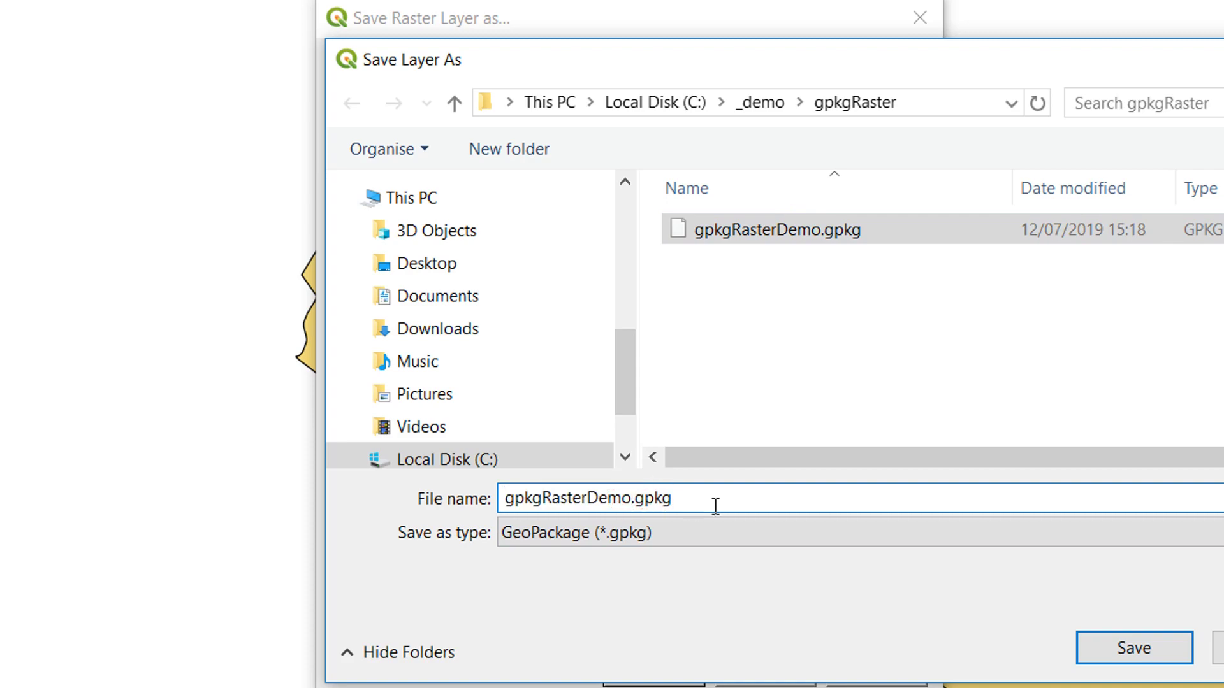
{"action": "key", "text": "BackSpace"}
{"action": "key", "text": "BackSpace"}
{"action": "key", "text": "BackSpace"}
{"action": "key", "text": "BackSpace"}
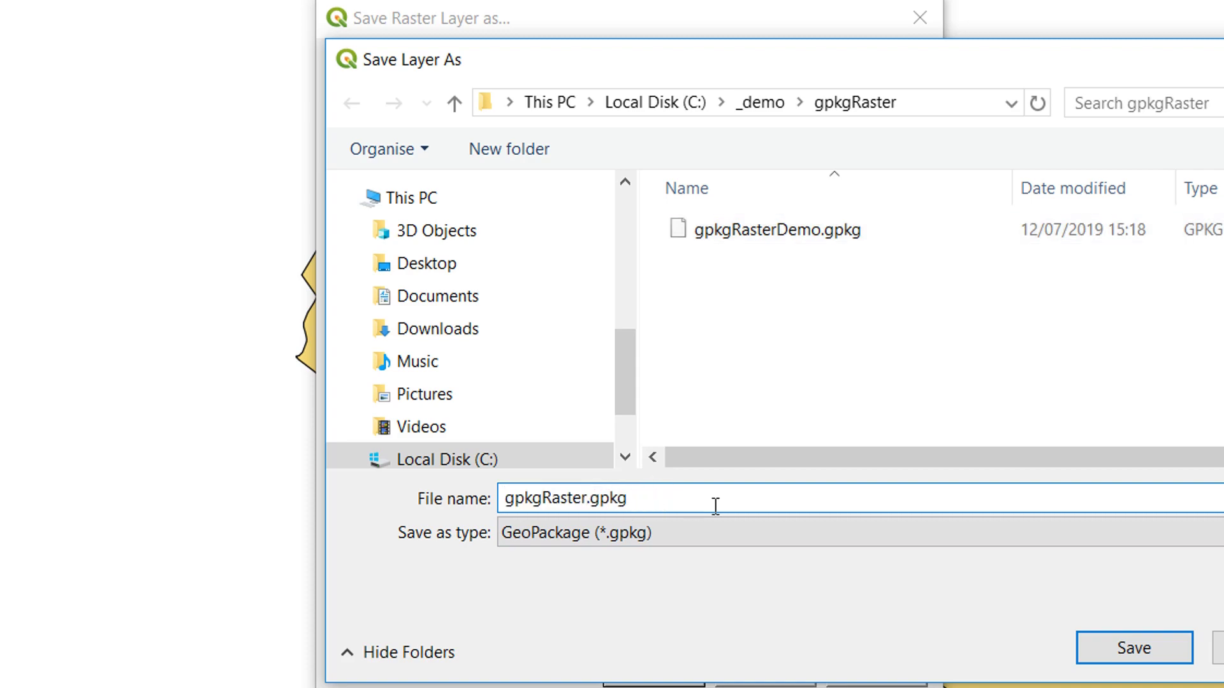
{"action": "type", "text": "Fix"}
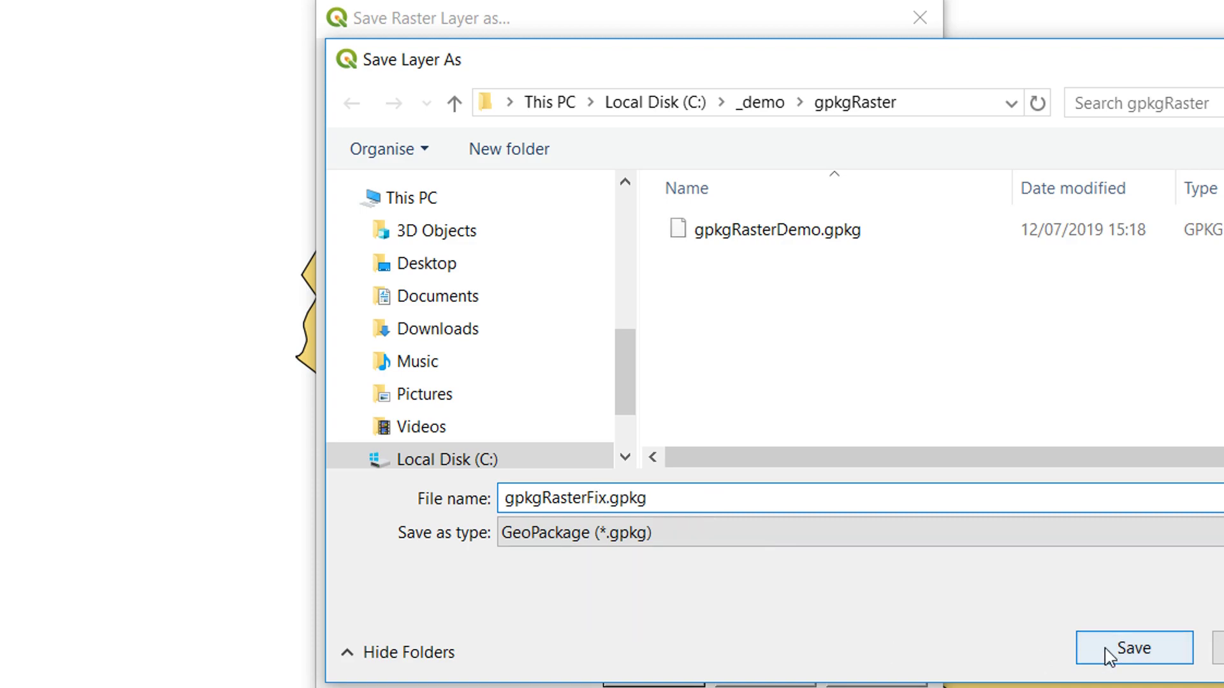
{"action": "left_click", "coordinate": [1109, 656]}
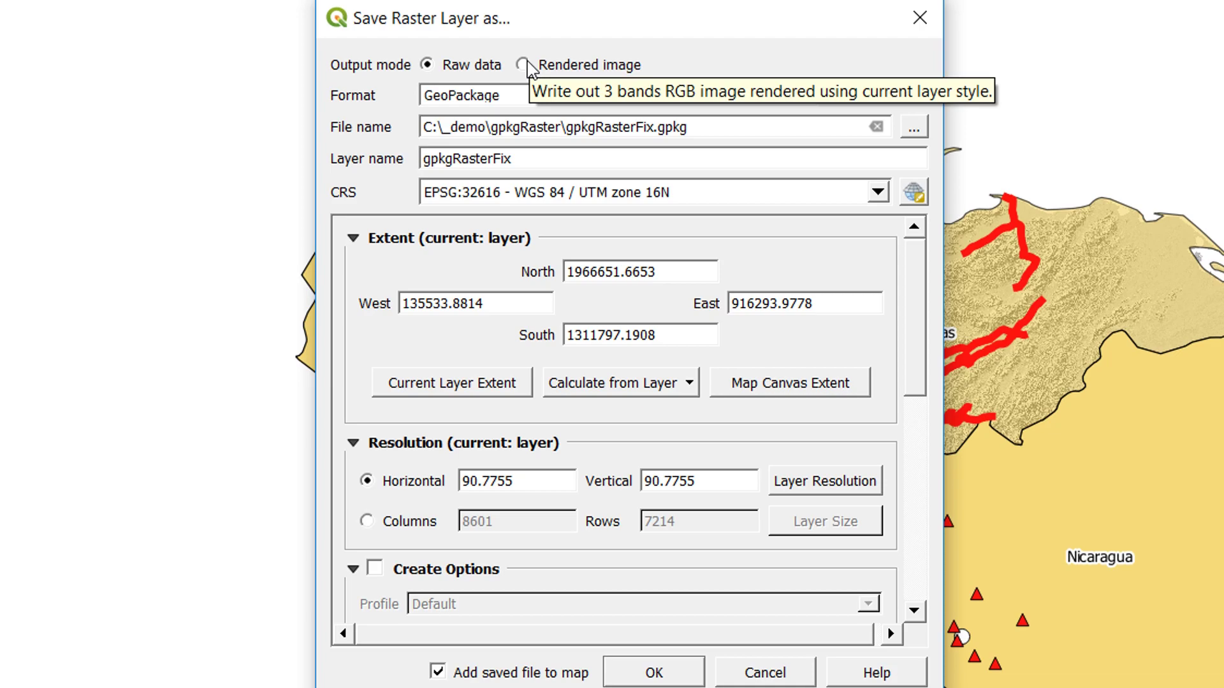
Step: Switch the output mode to Rendered image and change the layer name to relief
{"action": "left_click", "coordinate": [524, 65]}
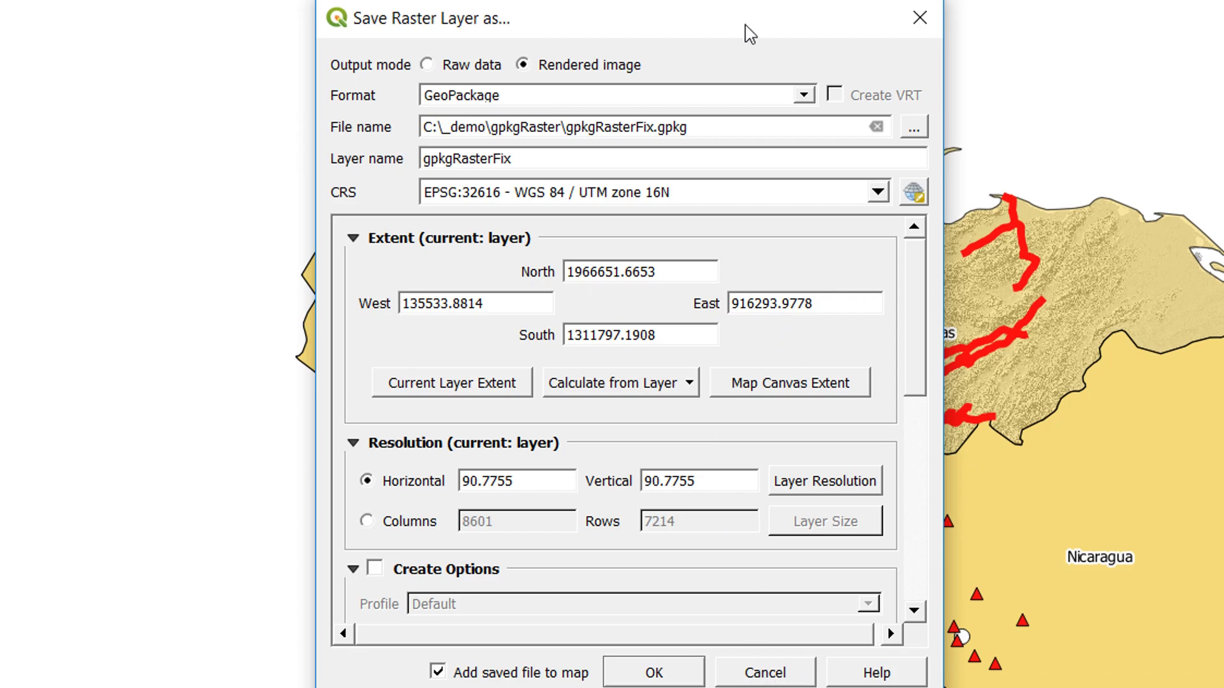
{"action": "mouse_move", "coordinate": [749, 33]}
{"action": "left_mouse_down"}
{"action": "mouse_move", "coordinate": [648, 6]}
{"action": "mouse_move", "coordinate": [343, 0]}
{"action": "mouse_move", "coordinate": [756, 29]}
{"action": "left_mouse_up"}
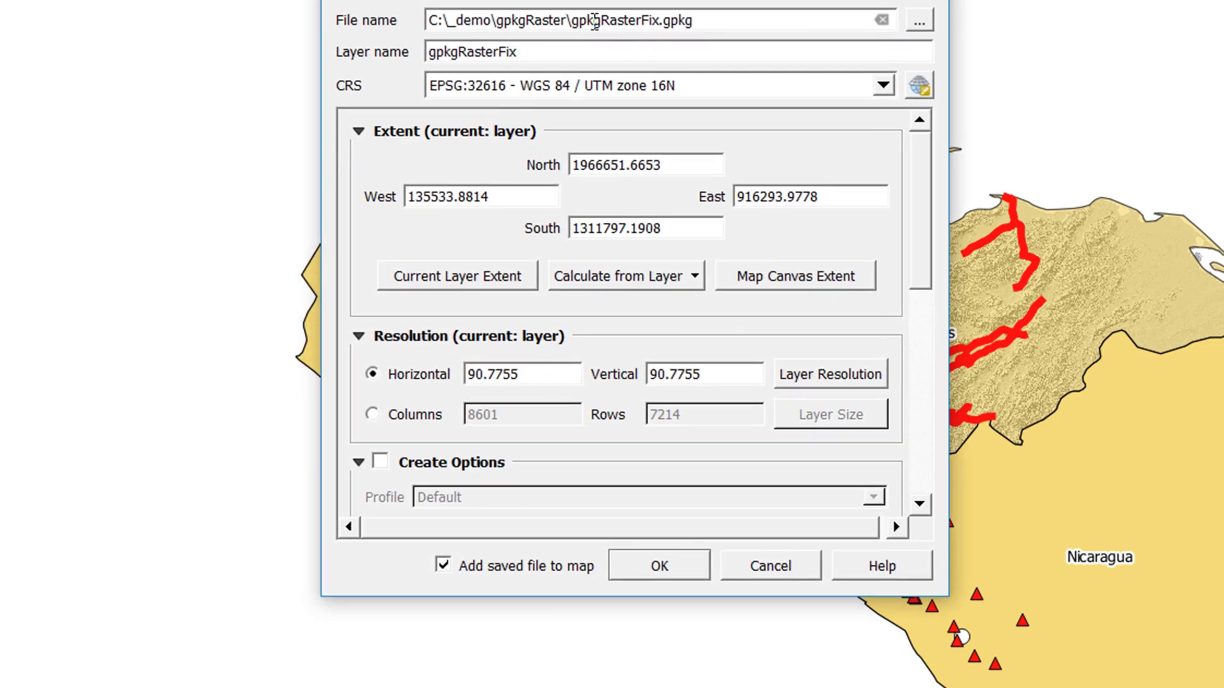
{"action": "double_click", "coordinate": [535, 51]}
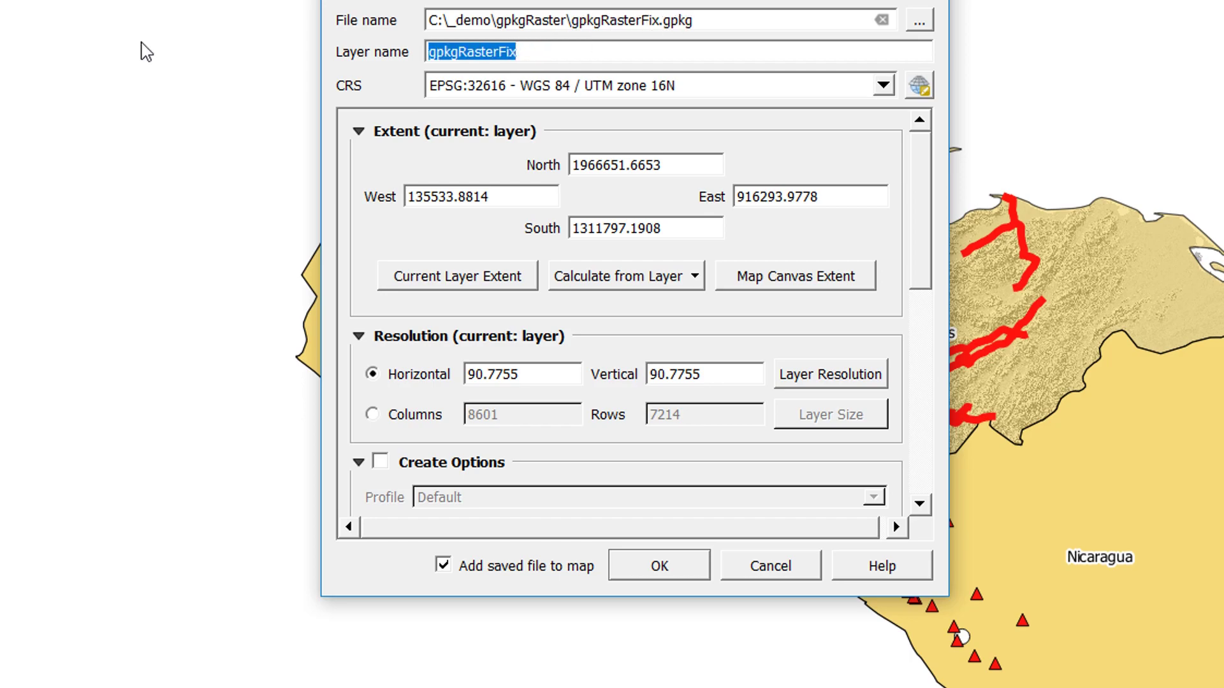
{"action": "type", "text": "relief"}
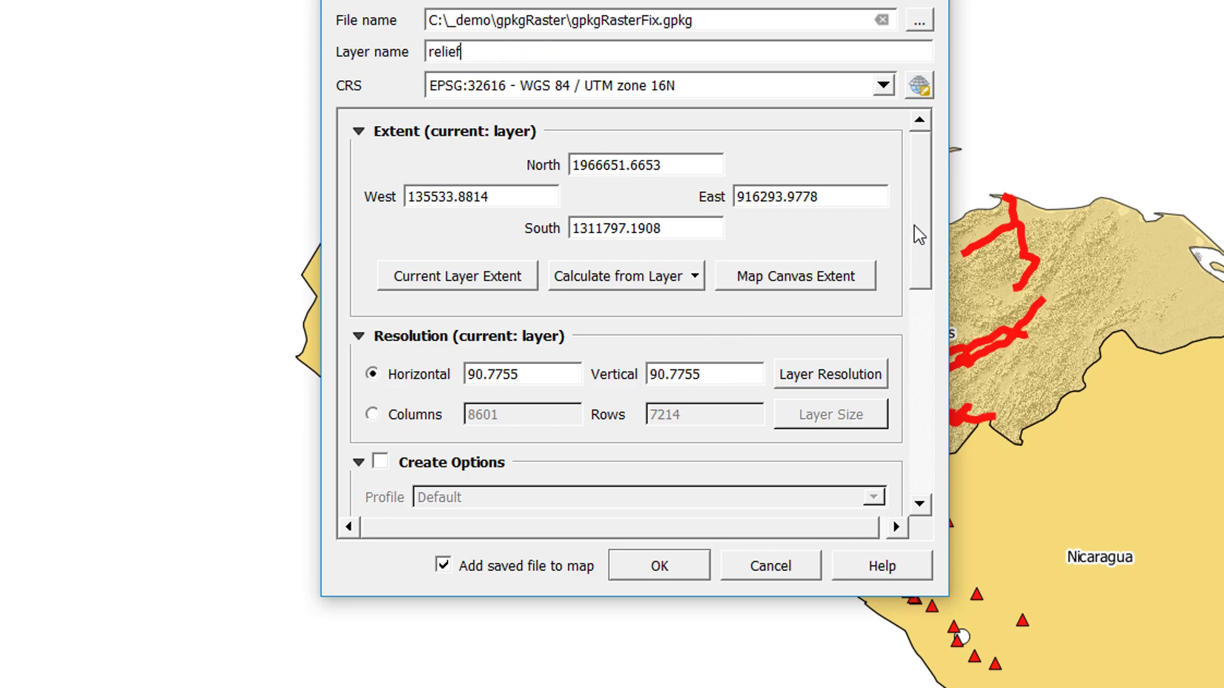
{"action": "left_click_drag", "start_coordinate": [925, 237], "coordinate": [948, 196]}
Step: Run the export to gpkgRasterFix.gpkg, then hide the country fills and pan across the relief
{"action": "left_click", "coordinate": [657, 566]}
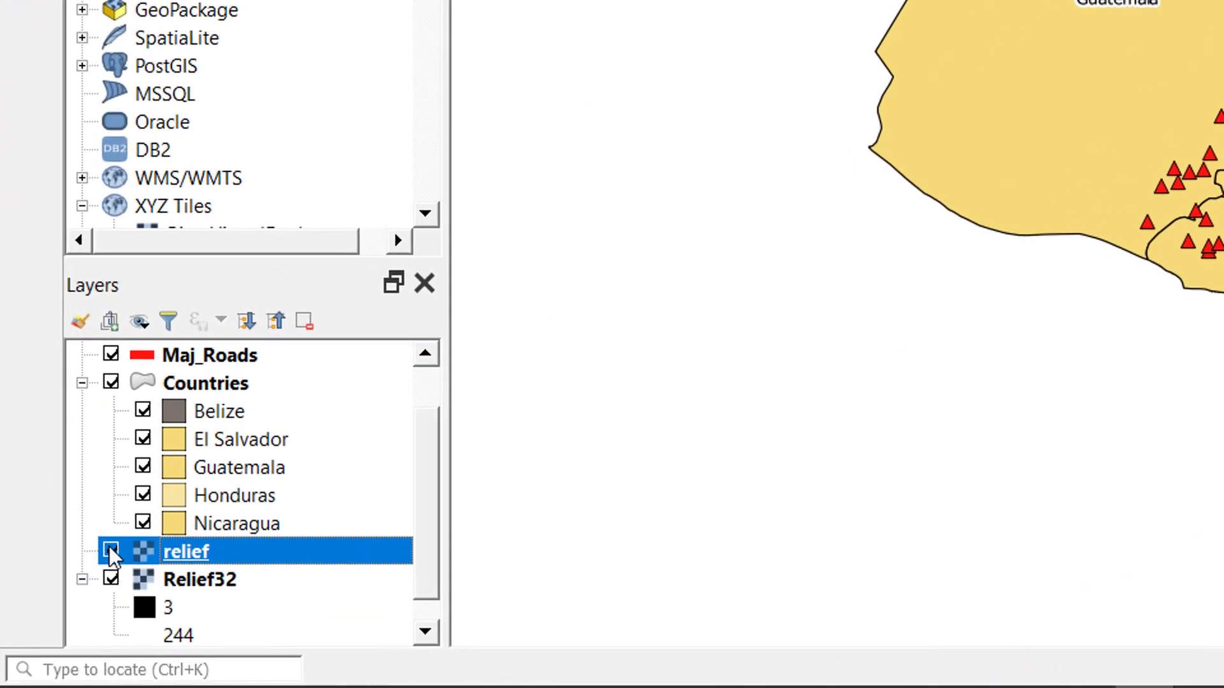
{"action": "left_click_drag", "start_coordinate": [423, 529], "coordinate": [431, 580]}
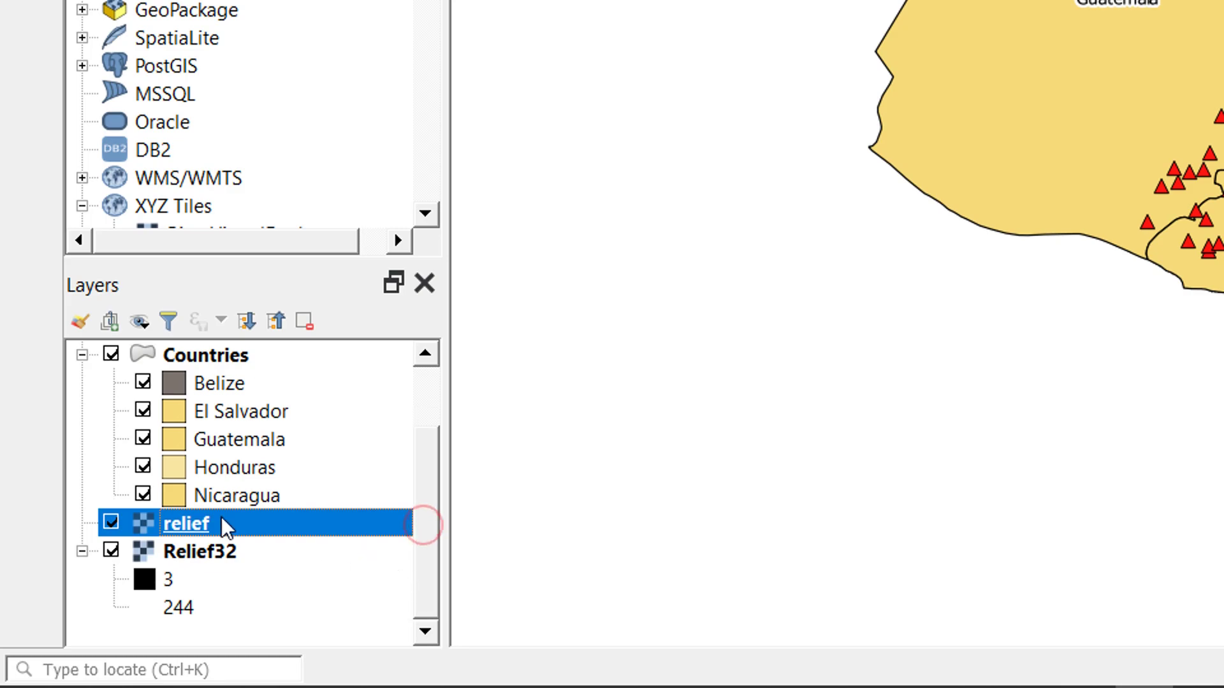
{"action": "left_click", "coordinate": [111, 354]}
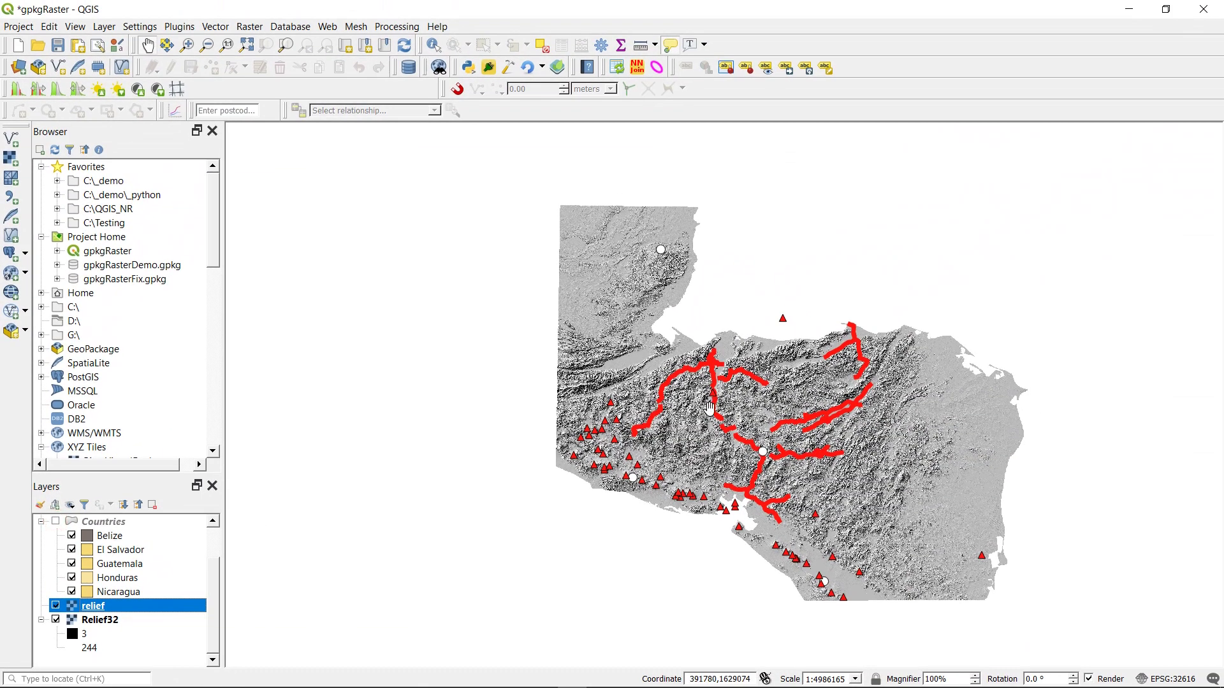
{"action": "scroll", "coordinate": [710, 408], "scroll_direction": "up", "scroll_amount": 4}
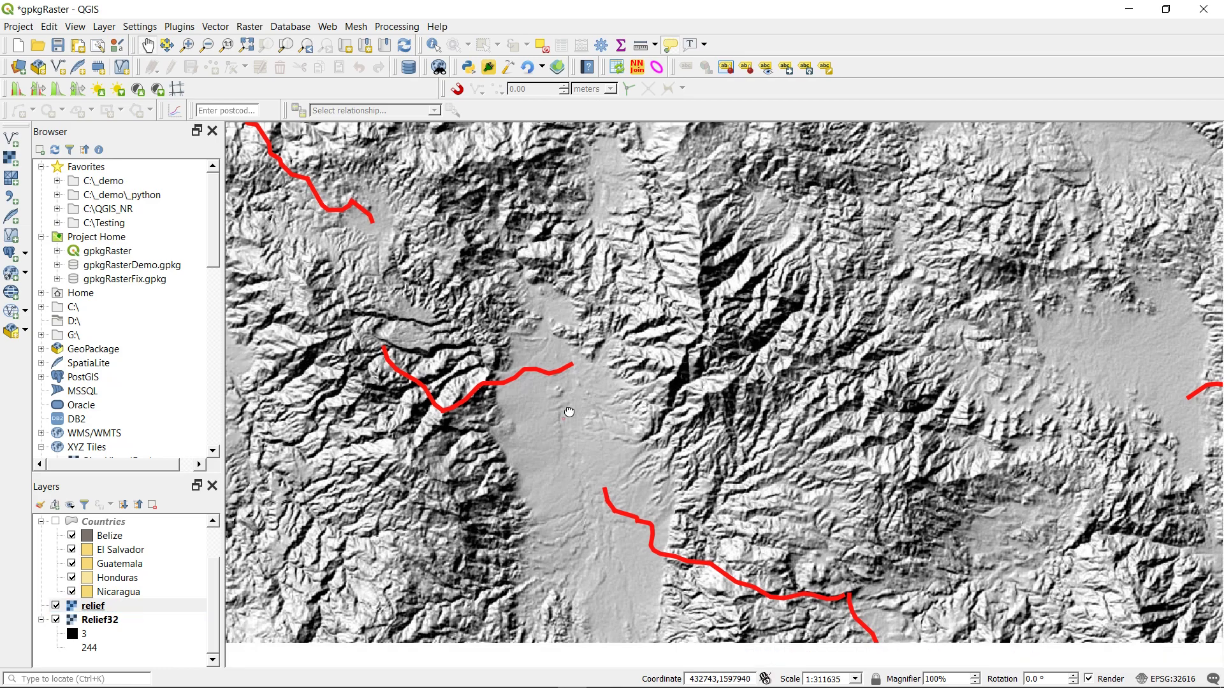
{"action": "left_click_drag", "start_coordinate": [709, 407], "coordinate": [956, 153]}
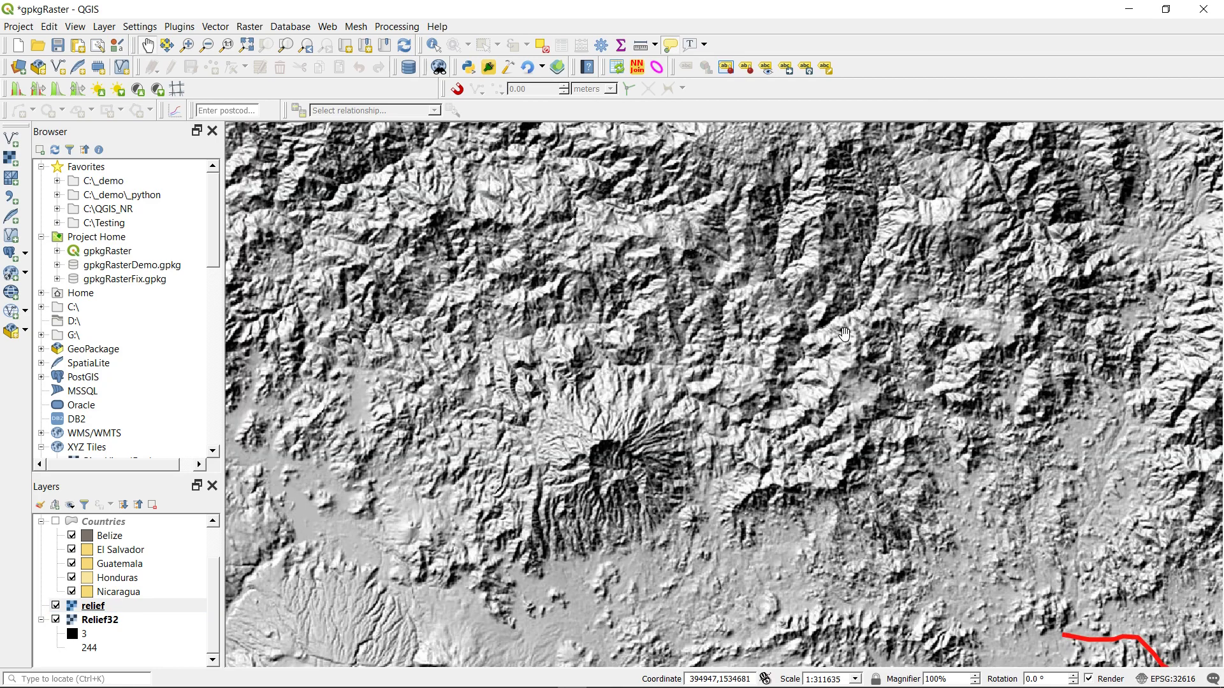
{"action": "left_click_drag", "start_coordinate": [446, 644], "coordinate": [675, 350]}
{"action": "left_click_drag", "start_coordinate": [650, 452], "coordinate": [596, 311]}
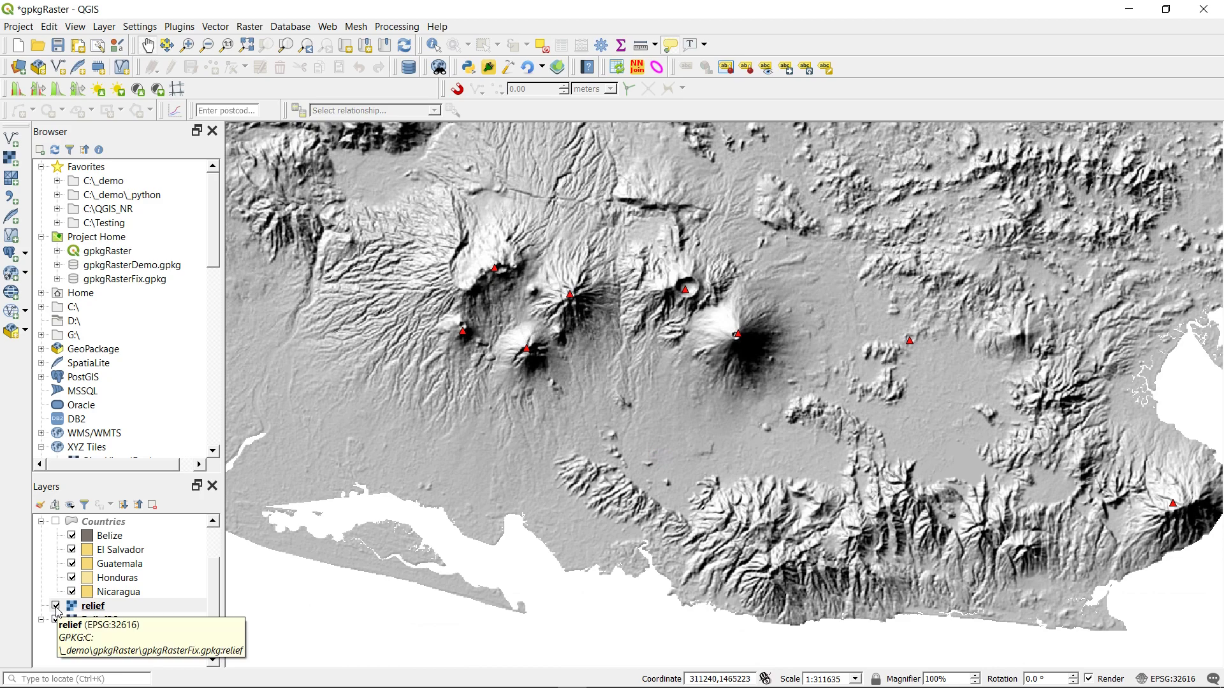
Step: Turn the new relief layer back on and centre the whole relief in the map
{"action": "left_click", "coordinate": [57, 610]}
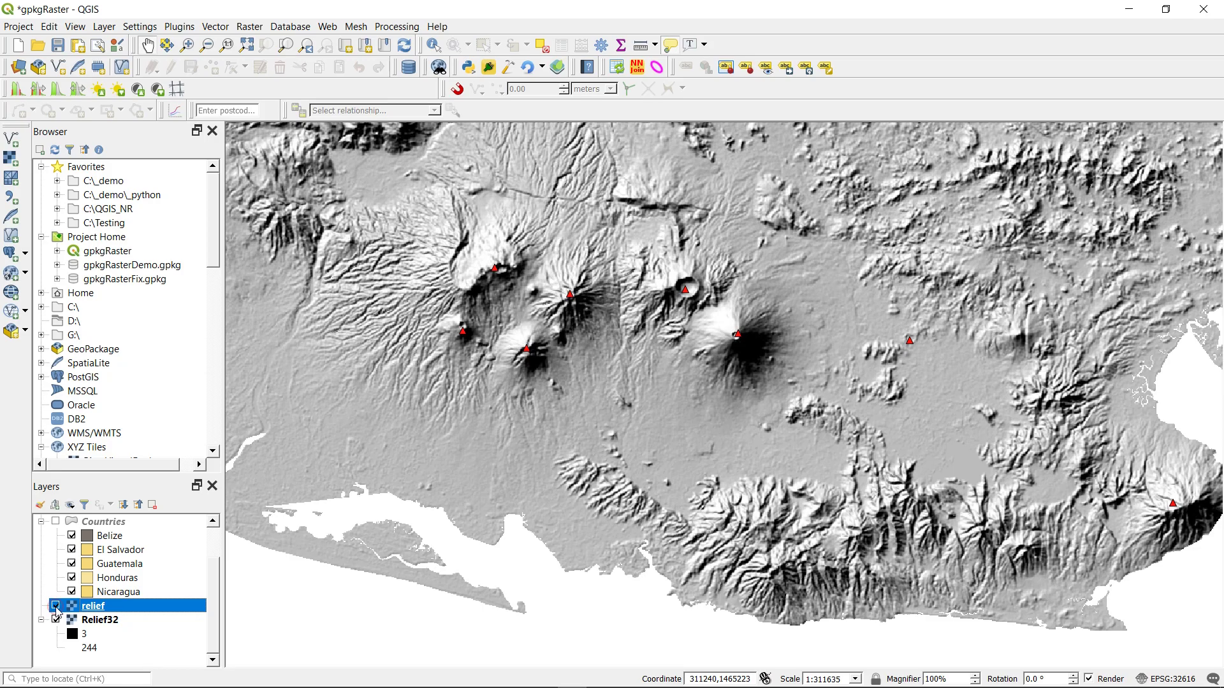
{"action": "left_click", "coordinate": [55, 606]}
{"action": "left_click_drag", "start_coordinate": [632, 313], "coordinate": [716, 466]}
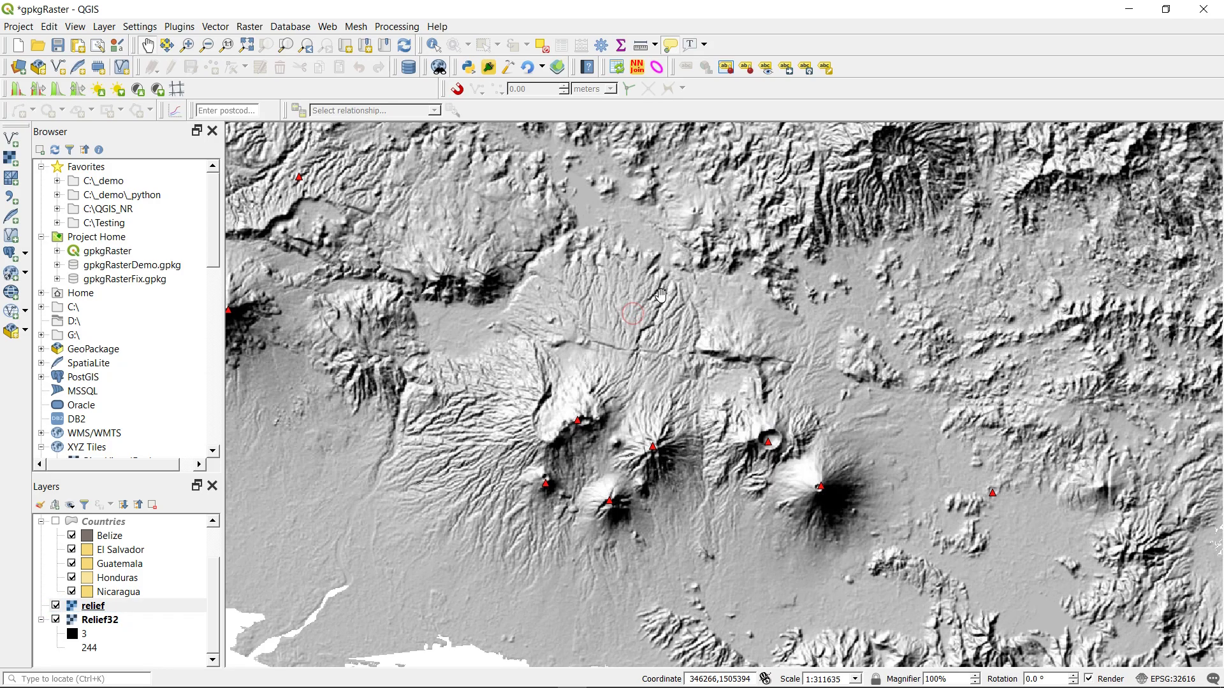
{"action": "scroll", "coordinate": [661, 294], "scroll_direction": "down", "scroll_amount": 3}
{"action": "scroll", "coordinate": [661, 319], "scroll_direction": "up", "scroll_amount": 1}
{"action": "scroll", "coordinate": [661, 330], "scroll_direction": "down", "scroll_amount": 2}
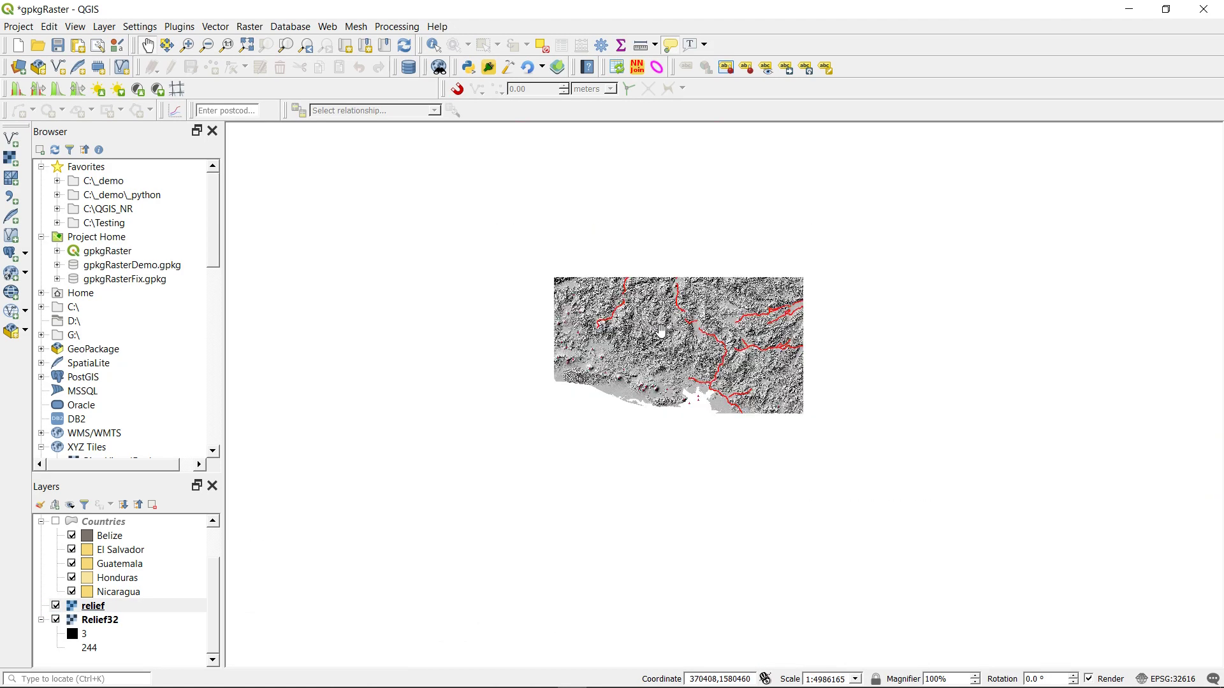
{"action": "left_click_drag", "start_coordinate": [661, 331], "coordinate": [519, 378]}
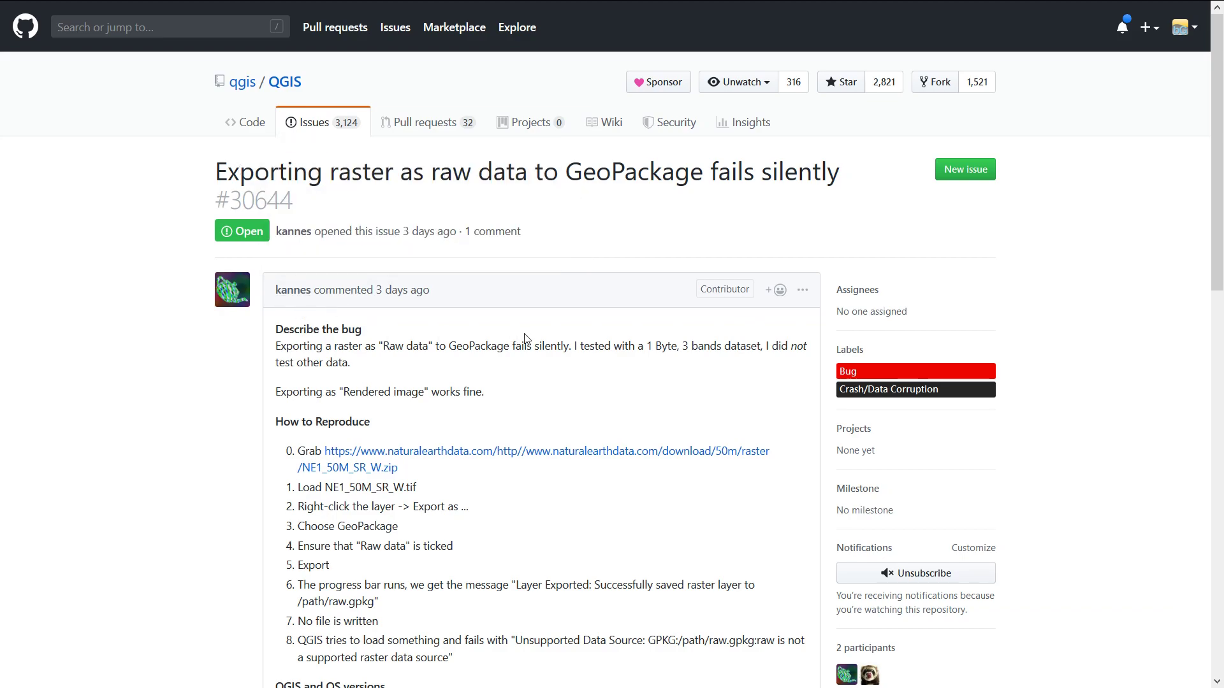
Step: Scroll through issue #30644's description, reproduction steps and version table
{"action": "scroll", "coordinate": [522, 368], "scroll_direction": "down", "scroll_amount": 2}
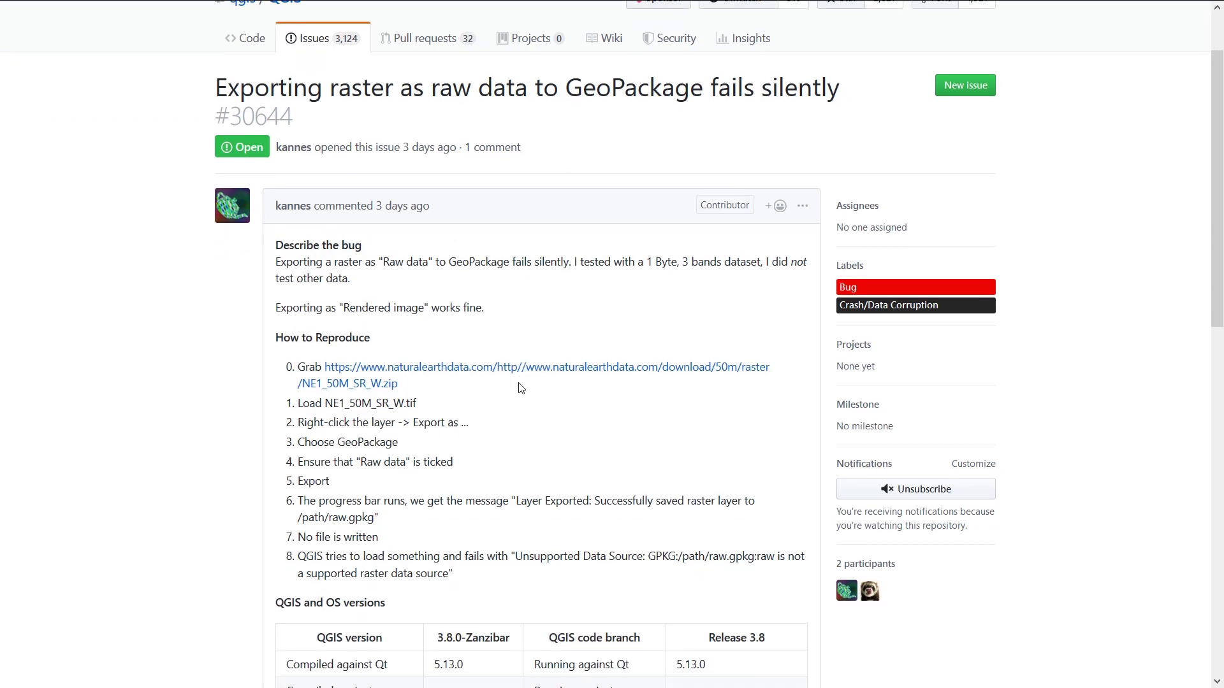
{"action": "scroll", "coordinate": [510, 388], "scroll_direction": "down", "scroll_amount": 1}
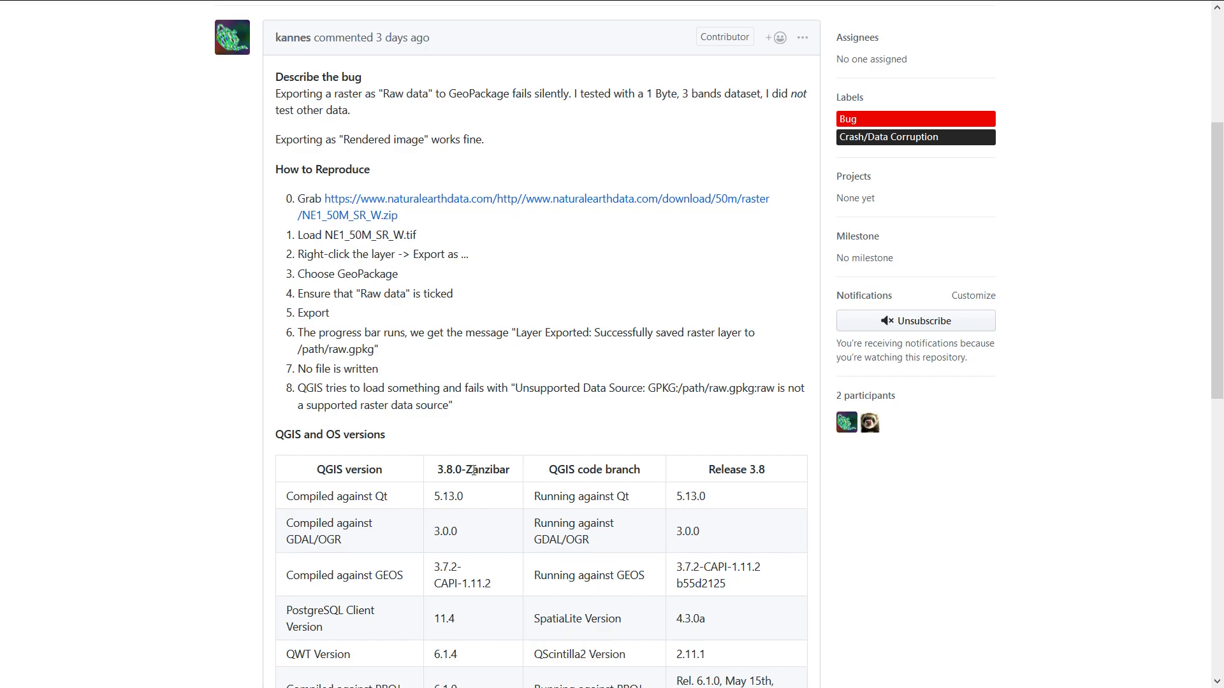
{"action": "scroll", "coordinate": [521, 443], "scroll_direction": "up", "scroll_amount": 4}
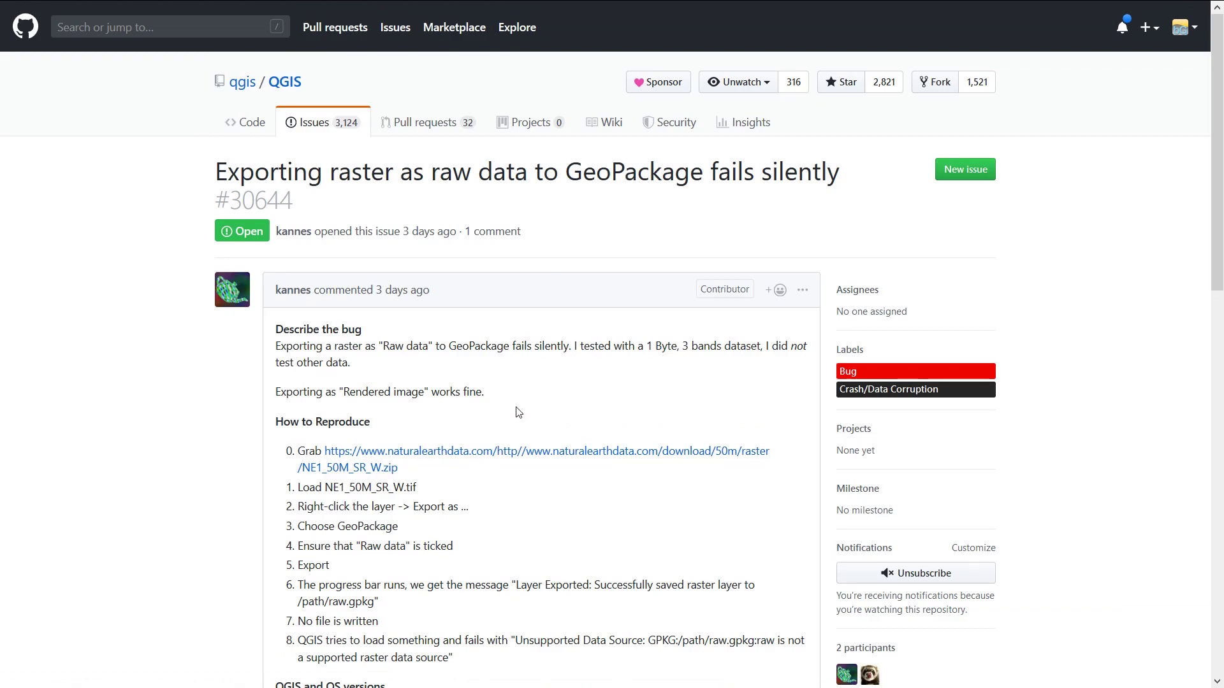
{"action": "scroll", "coordinate": [510, 433], "scroll_direction": "down", "scroll_amount": 4}
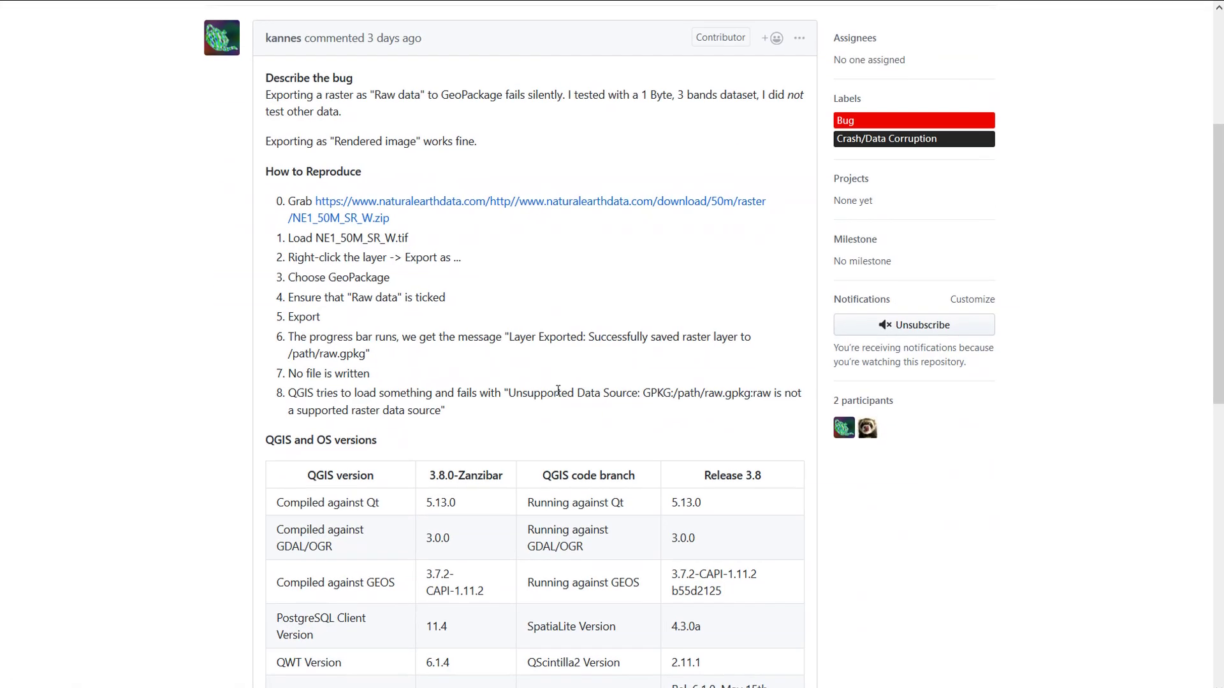
{"action": "scroll", "coordinate": [556, 392], "scroll_direction": "up", "scroll_amount": 5}
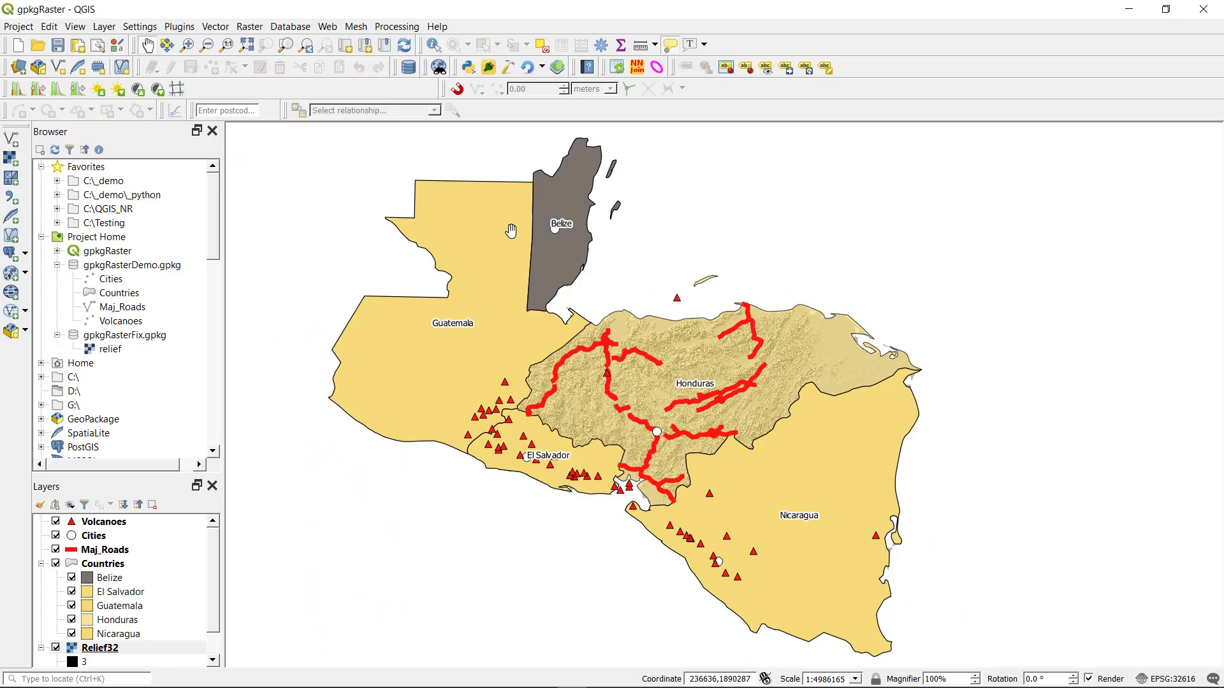
Step: Drag relief from gpkgRasterFix.gpkg onto gpkgRasterDemo.gpkg and acknowledge the import success message
{"action": "left_click", "coordinate": [109, 353]}
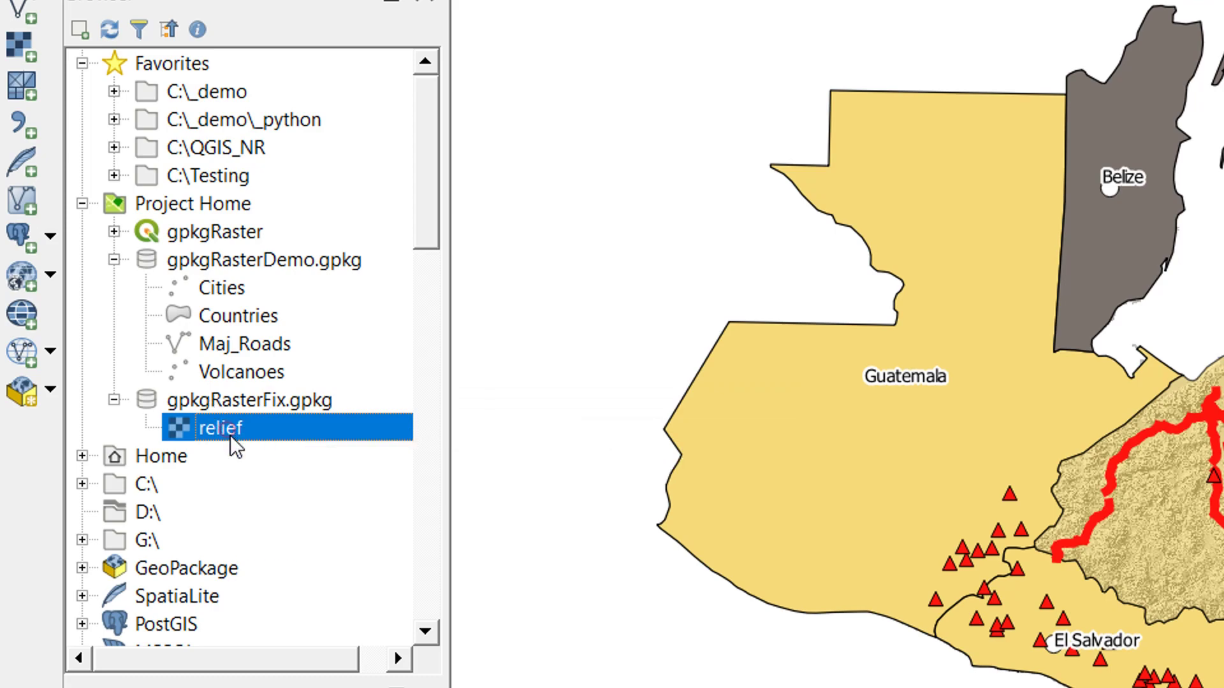
{"action": "left_click_drag", "start_coordinate": [224, 431], "coordinate": [239, 278]}
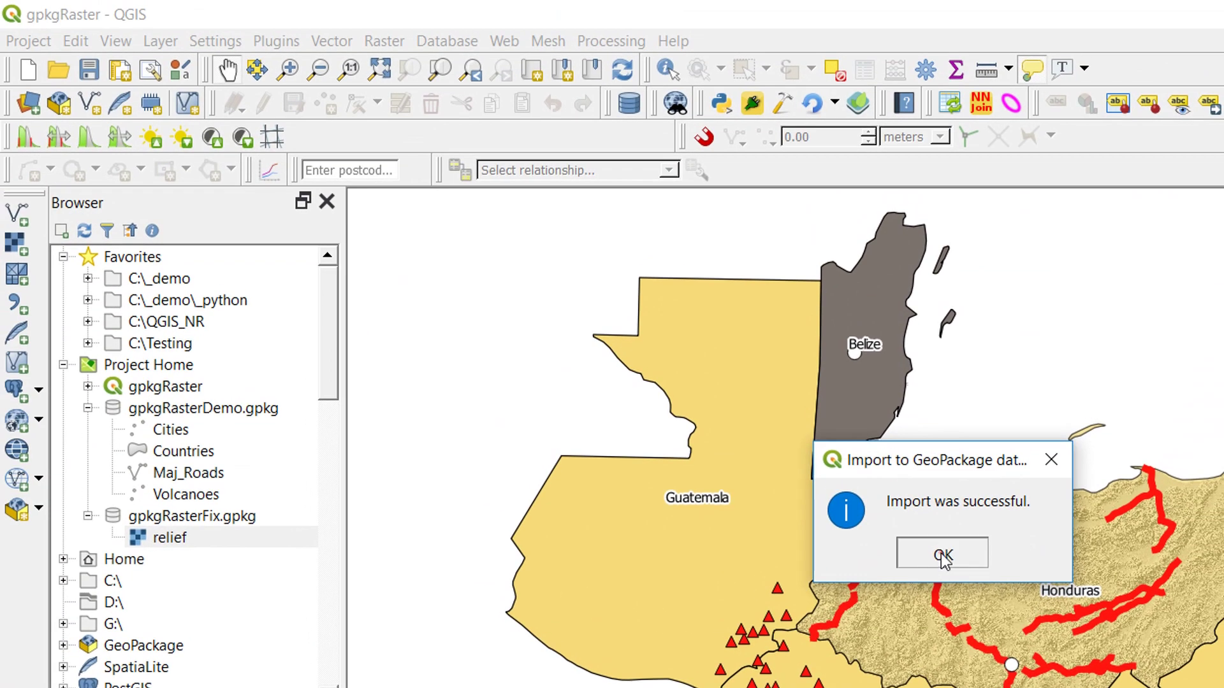
{"action": "left_click", "coordinate": [937, 553]}
{"action": "left_click", "coordinate": [239, 561]}
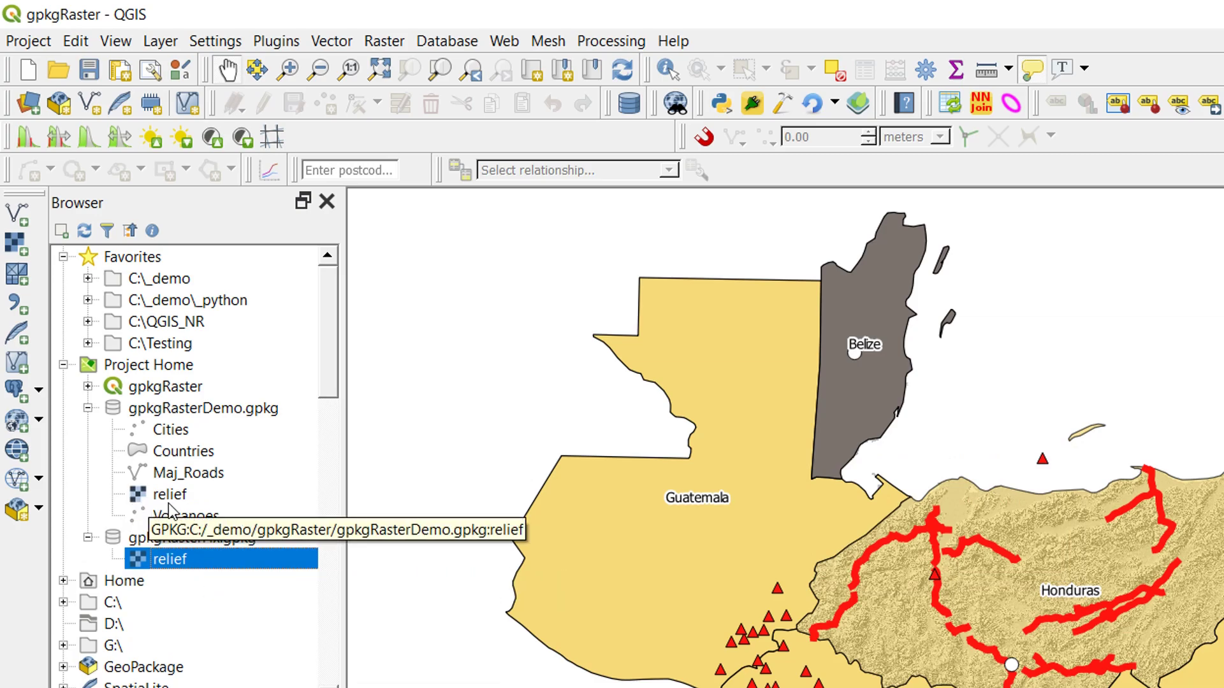
{"action": "mouse_move", "coordinate": [334, 377]}
{"action": "left_mouse_down"}
{"action": "mouse_move", "coordinate": [334, 401]}
{"action": "mouse_move", "coordinate": [337, 384]}
{"action": "left_mouse_up"}
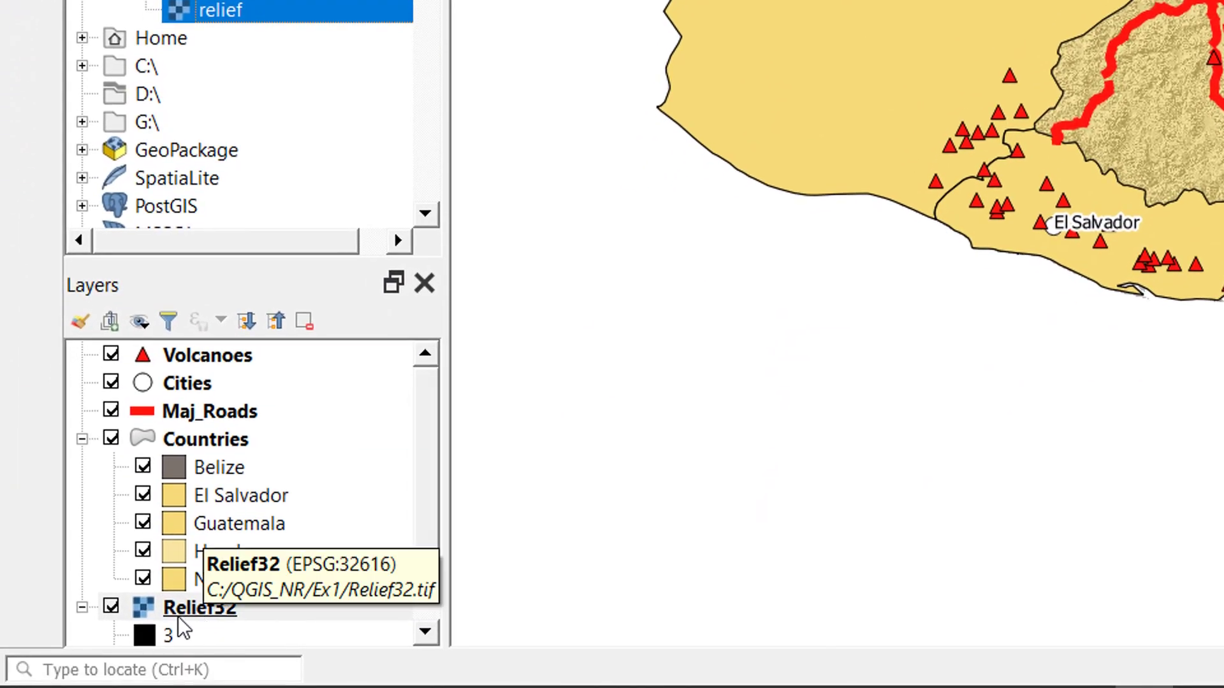
Step: Set up a GeoPackage Rendered image export of Relief32 into gpkgRasterDemo.gpkg
{"action": "left_click", "coordinate": [191, 610]}
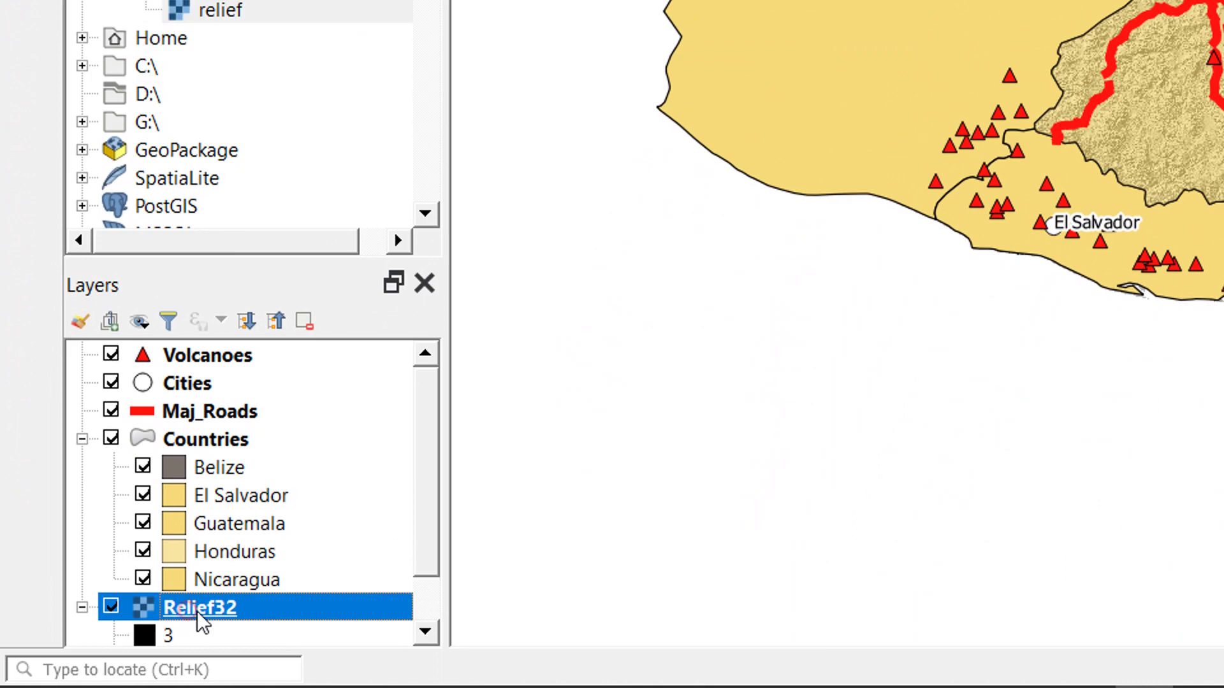
{"action": "right_click", "coordinate": [201, 611]}
{"action": "mouse_move", "coordinate": [317, 510]}
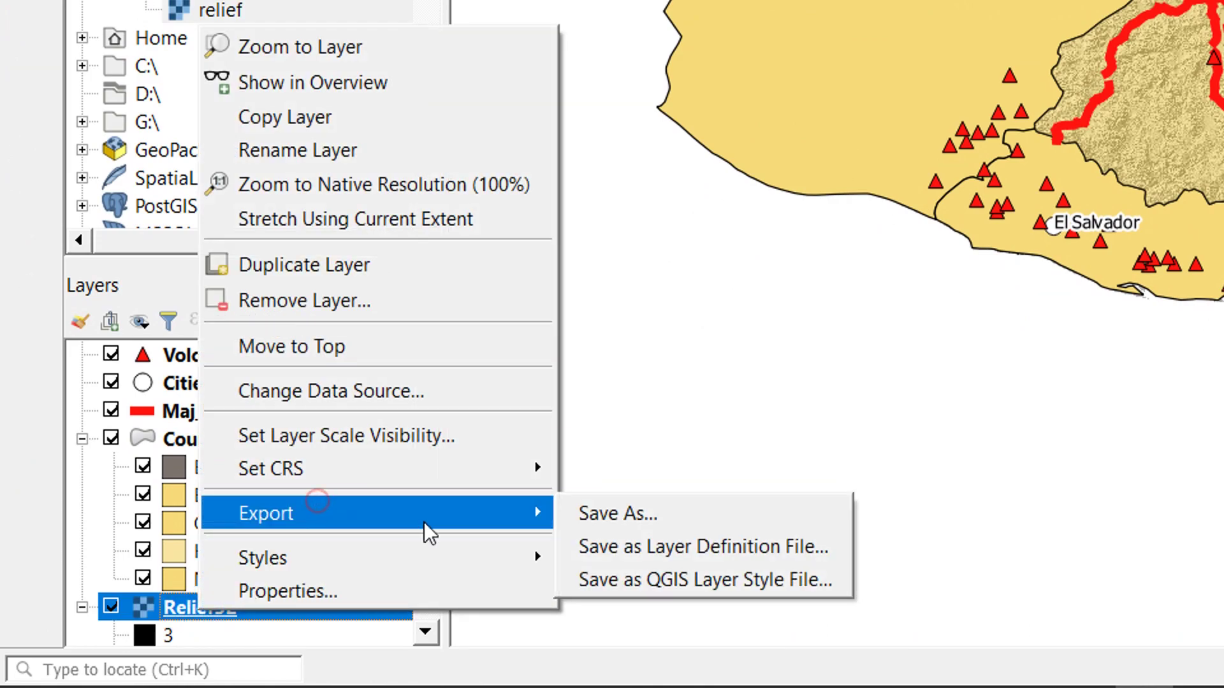
{"action": "left_click", "coordinate": [629, 512]}
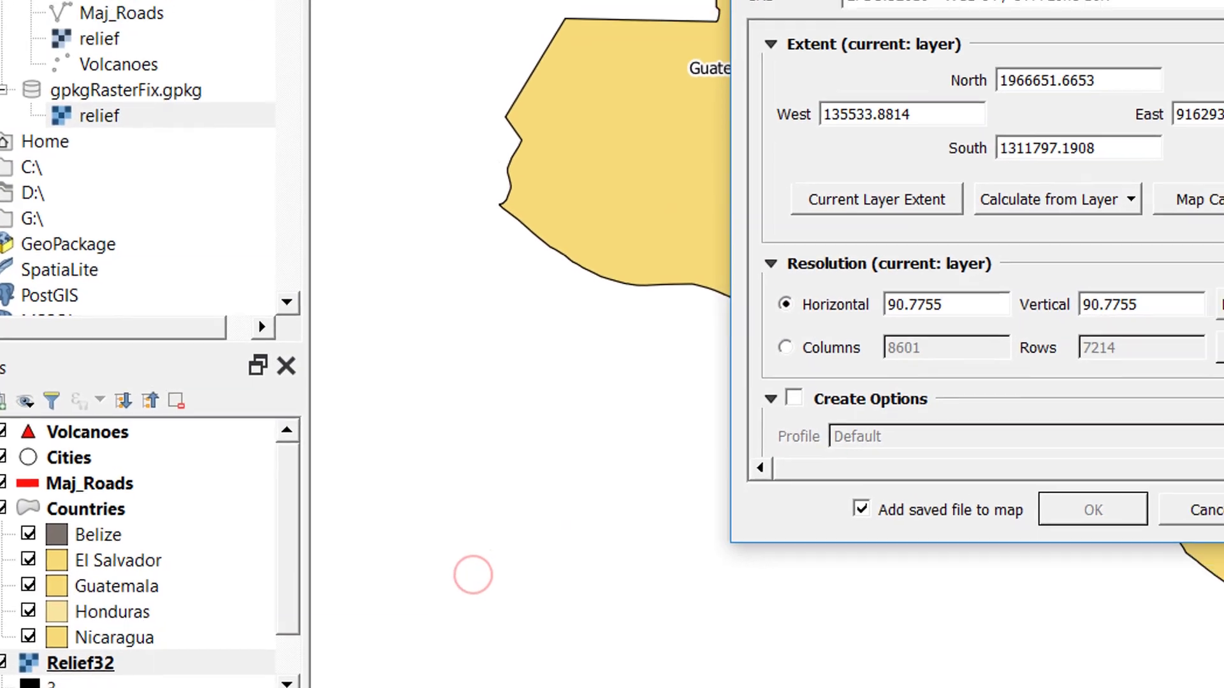
{"action": "left_click", "coordinate": [833, 124]}
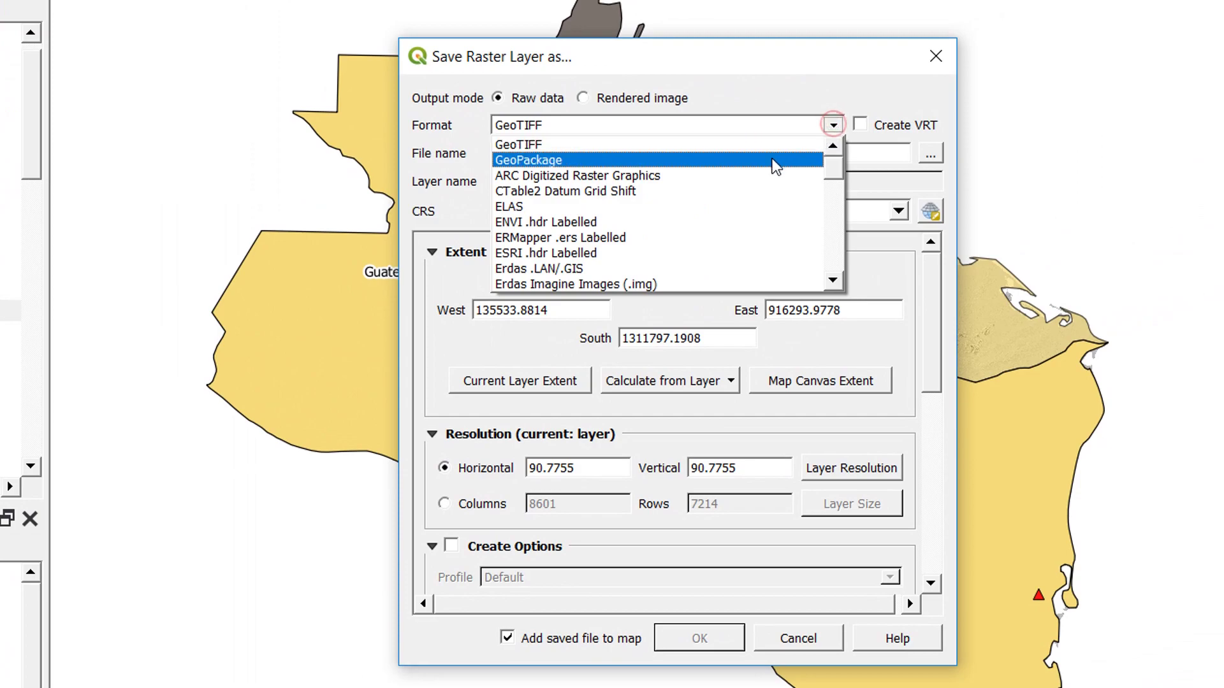
{"action": "left_click", "coordinate": [772, 160]}
{"action": "left_click", "coordinate": [597, 101]}
{"action": "left_click", "coordinate": [928, 156]}
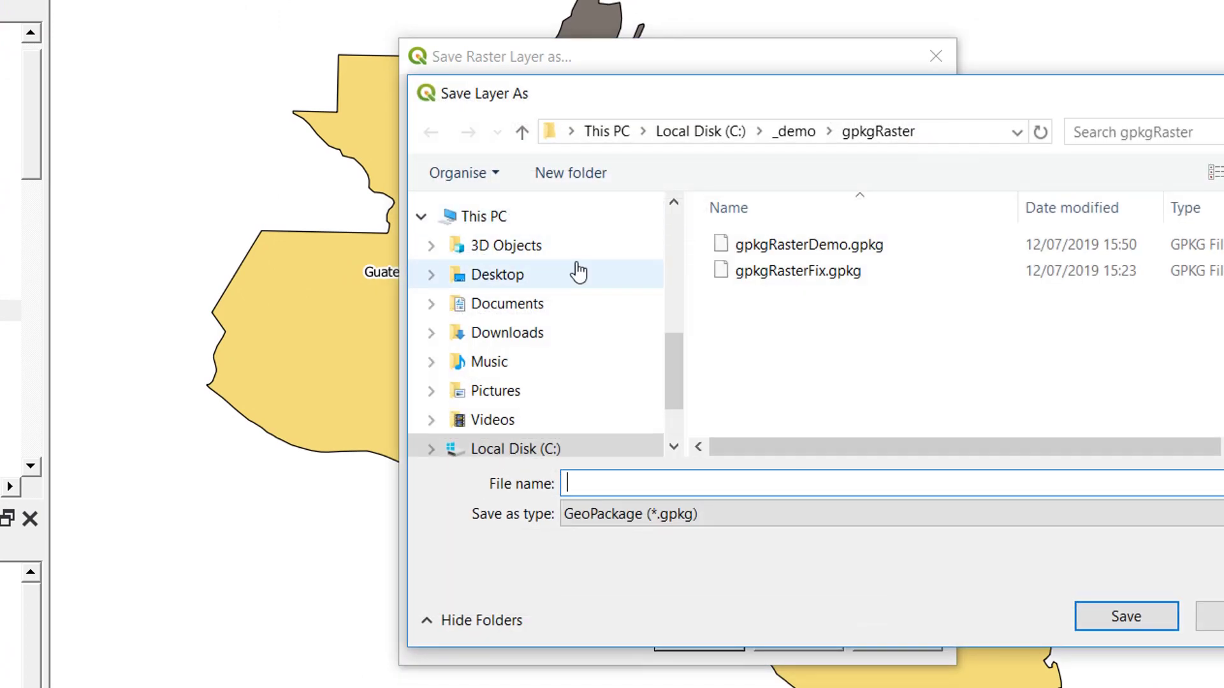
{"action": "left_click", "coordinate": [775, 248]}
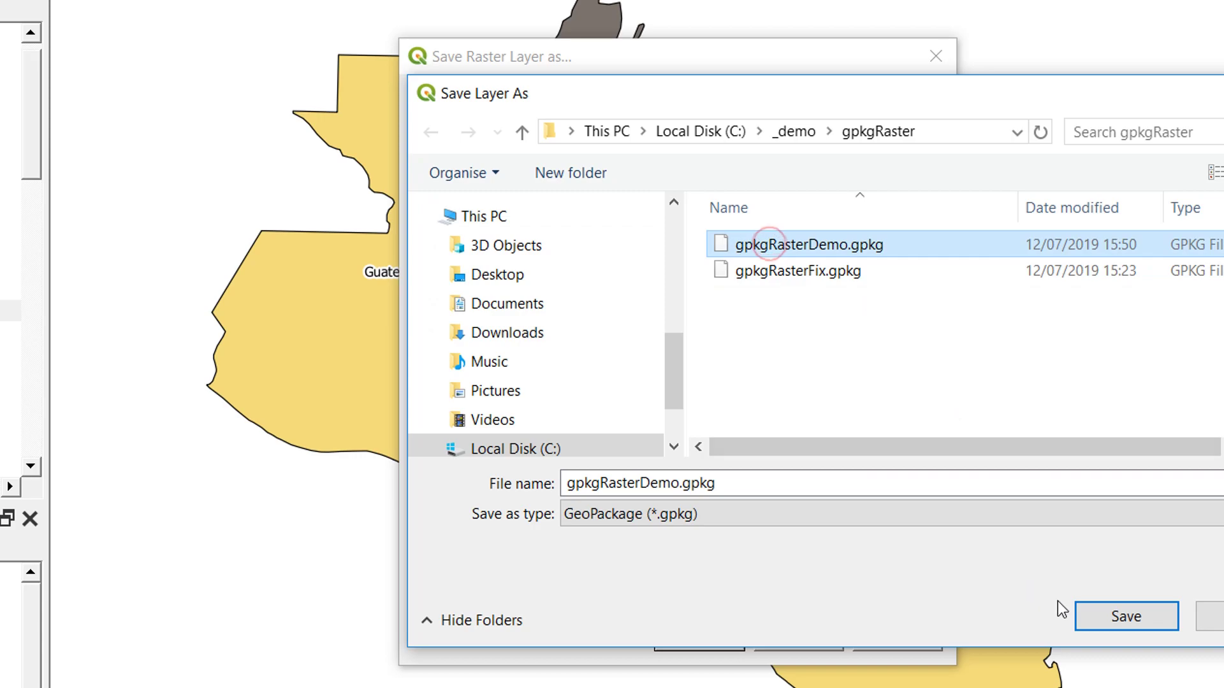
{"action": "left_click", "coordinate": [1120, 618]}
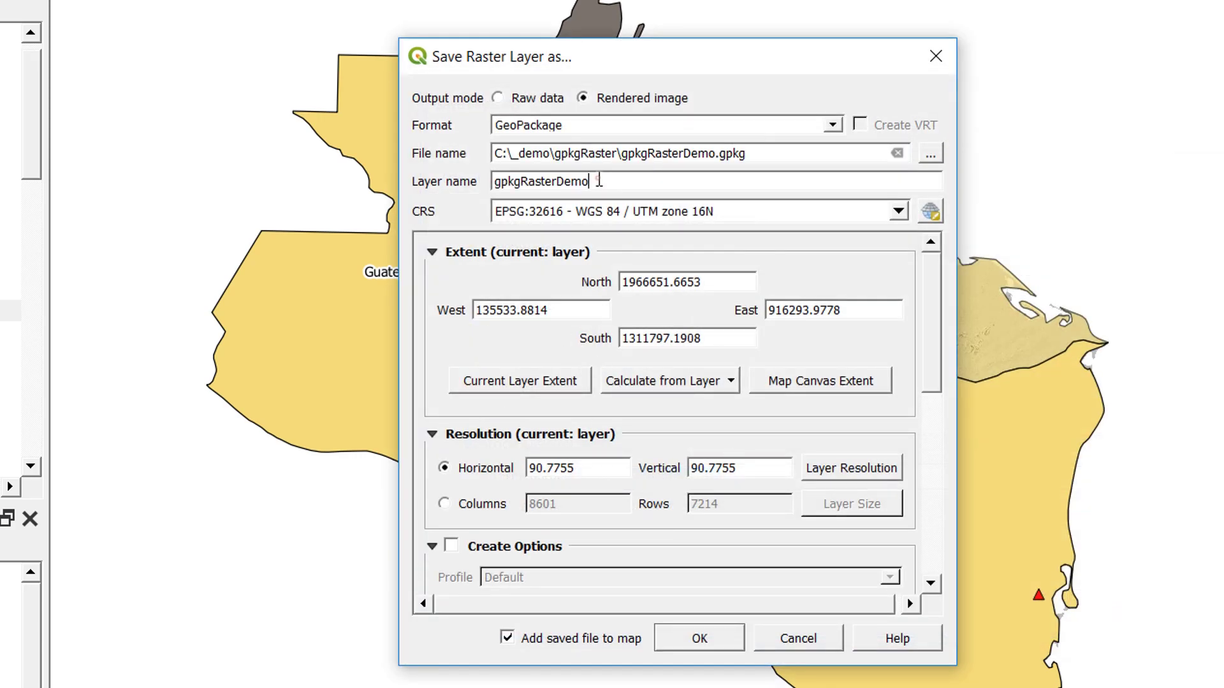
Step: Rename the output layer to willThisWork and run the export
{"action": "double_click", "coordinate": [610, 182]}
{"action": "left_click", "coordinate": [609, 181]}
{"action": "left_click_drag", "start_coordinate": [606, 182], "coordinate": [456, 188]}
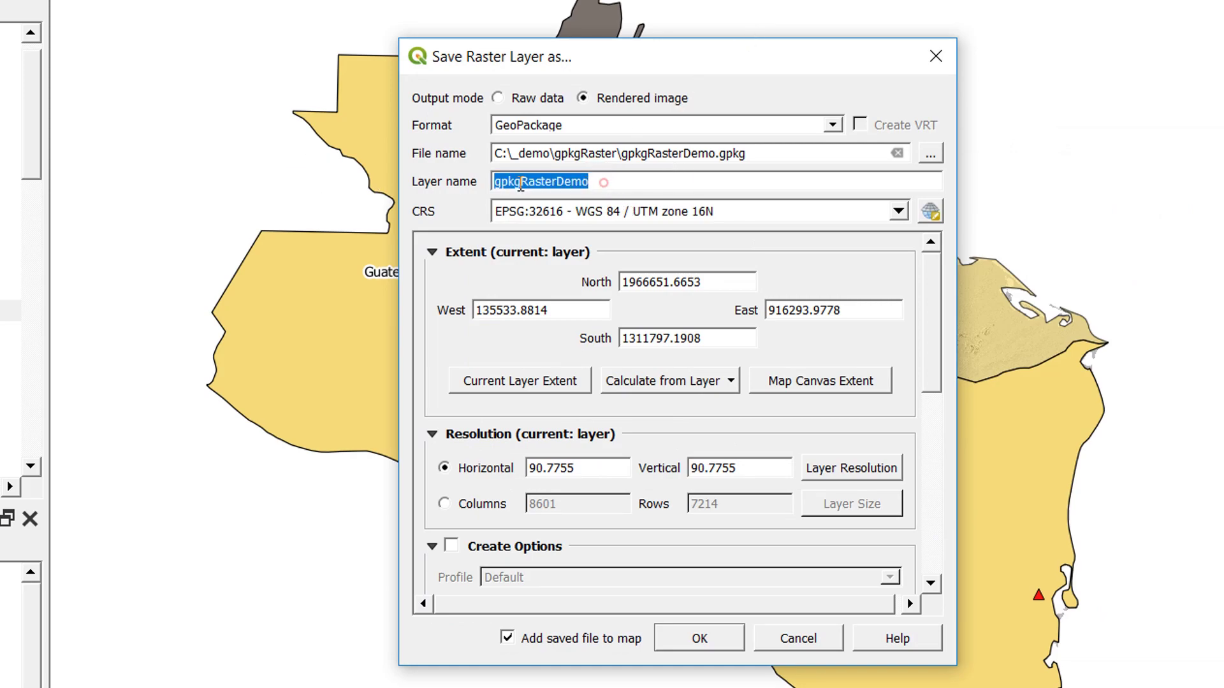
{"action": "type", "text": "willThisWork"}
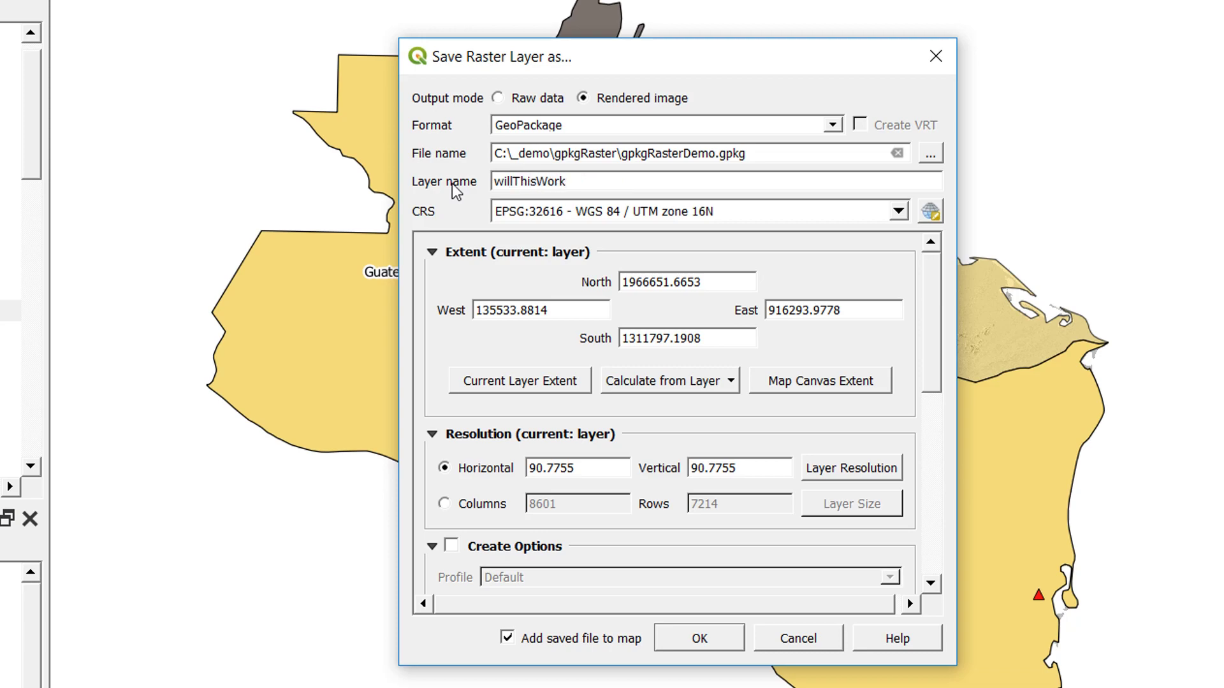
{"action": "left_click", "coordinate": [713, 638]}
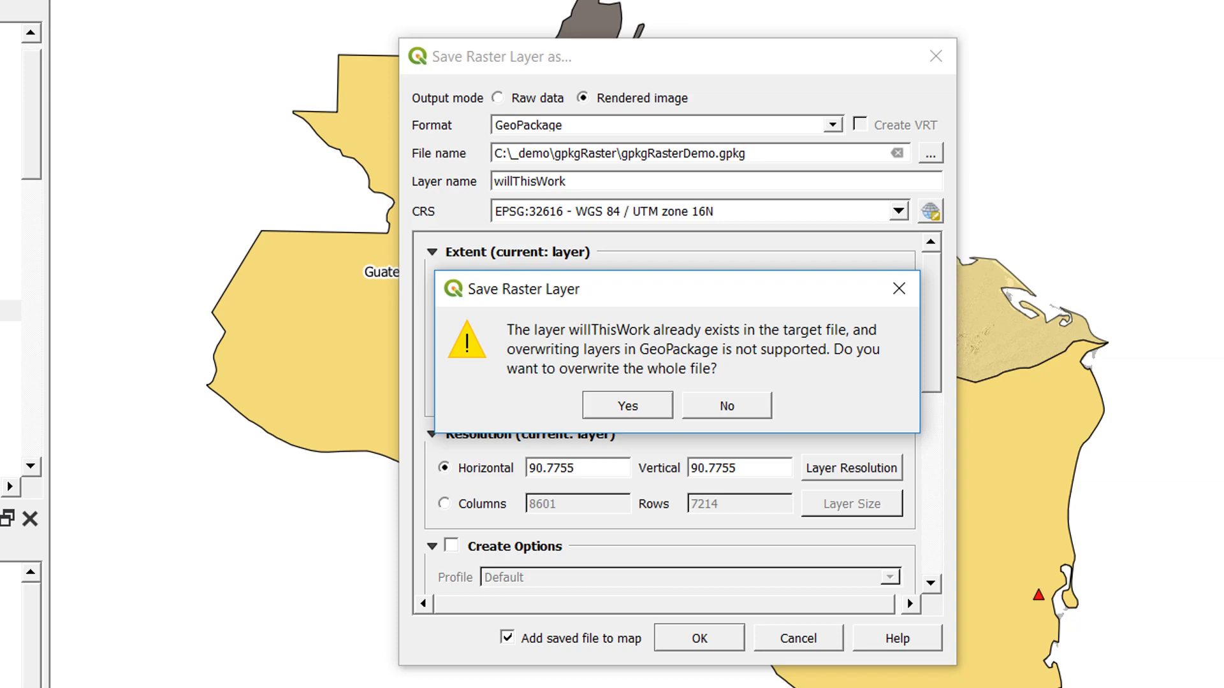
Step: Decline overwriting gpkgRasterDemo.gpkg and cancel the Save Raster Layer as dialog
{"action": "left_click", "coordinate": [708, 407]}
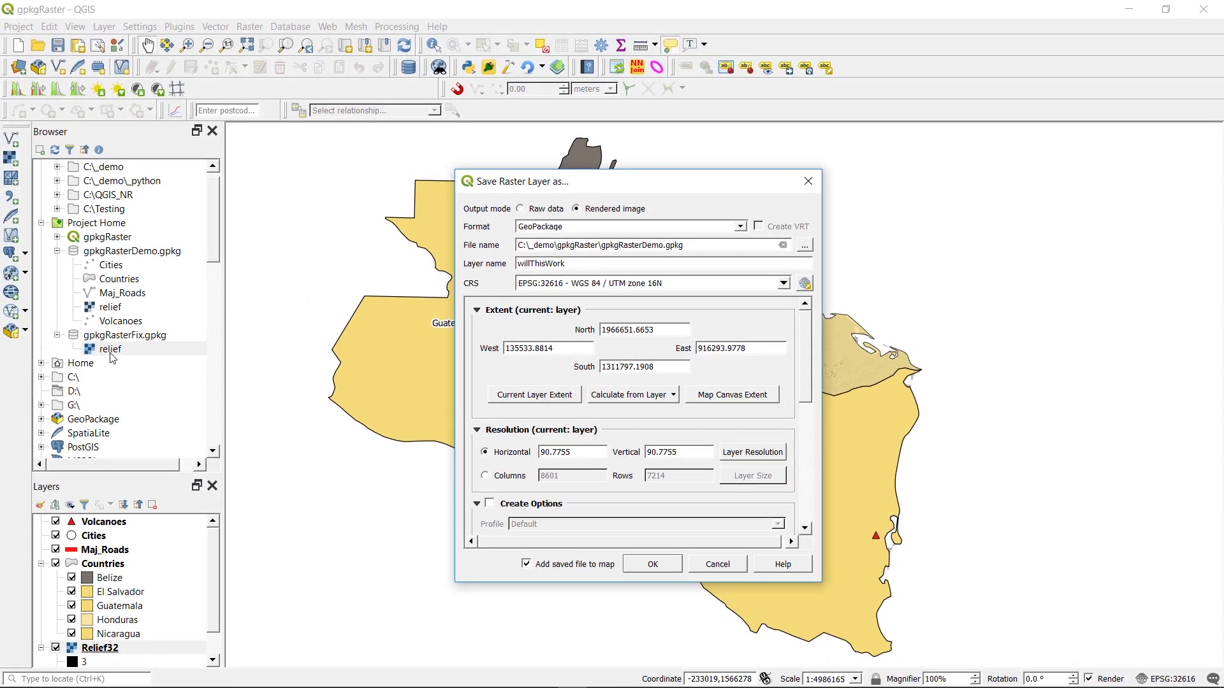
{"action": "left_click", "coordinate": [718, 564]}
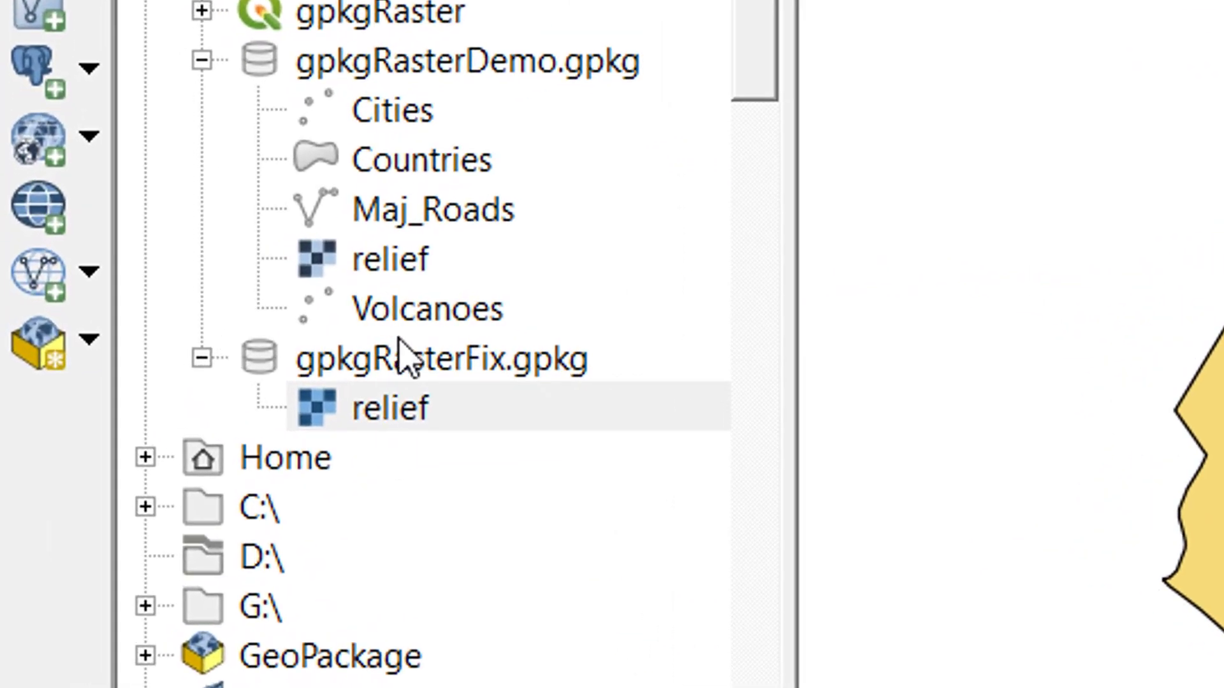